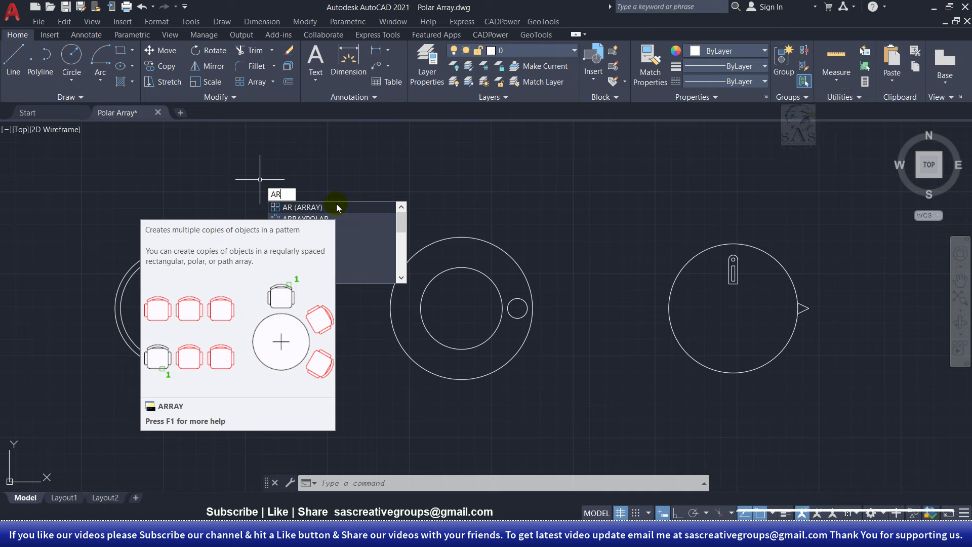
Create a polar array of the chair around the centre of the double-ringed round table
click(337, 205)
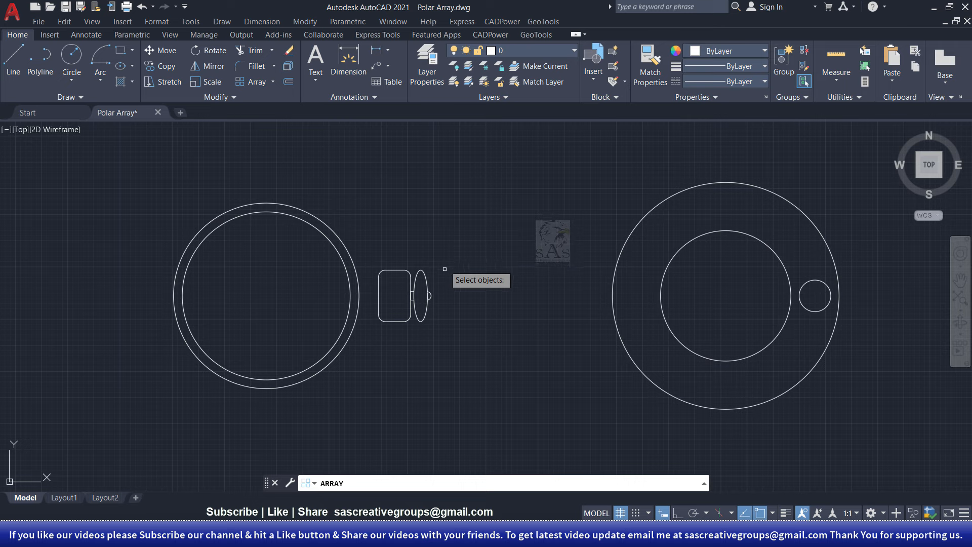
click(447, 251)
click(373, 351)
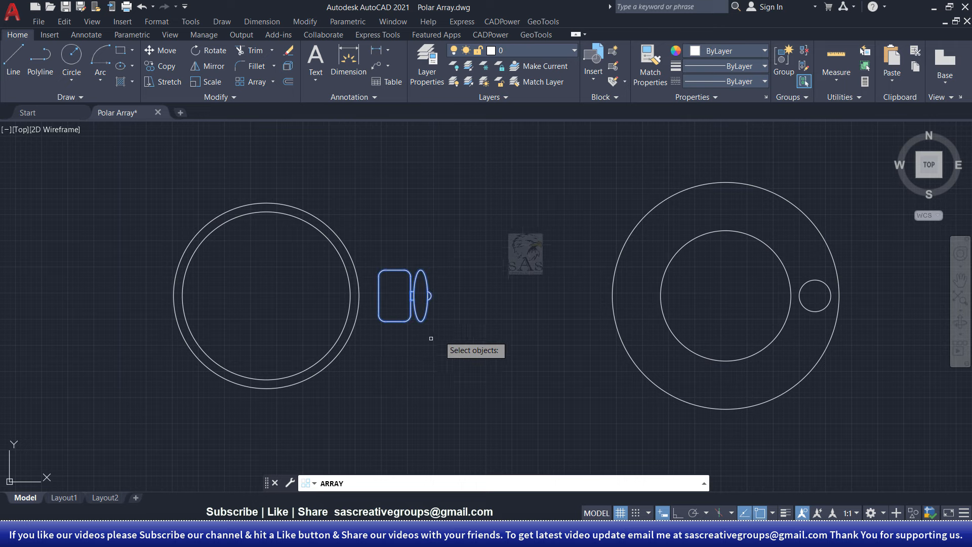
right_click(413, 225)
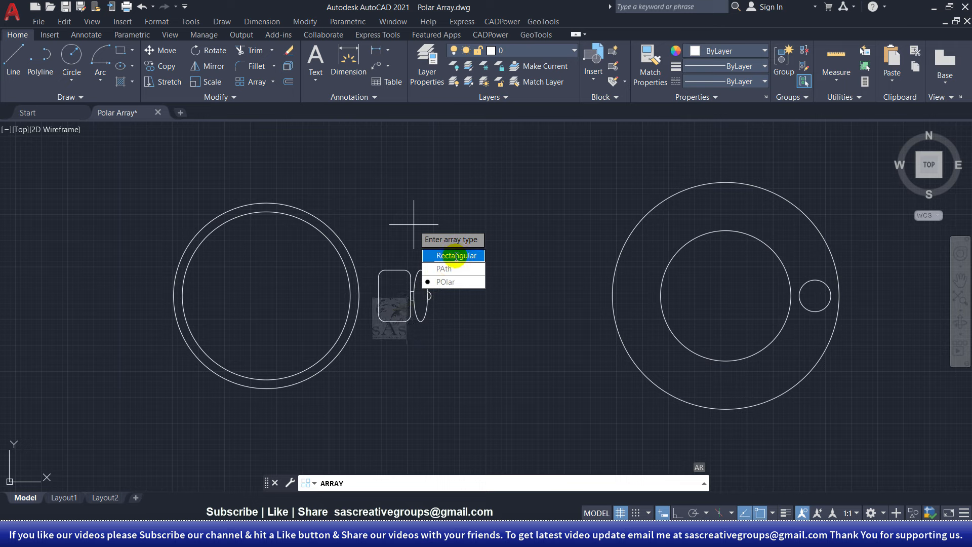
click(466, 283)
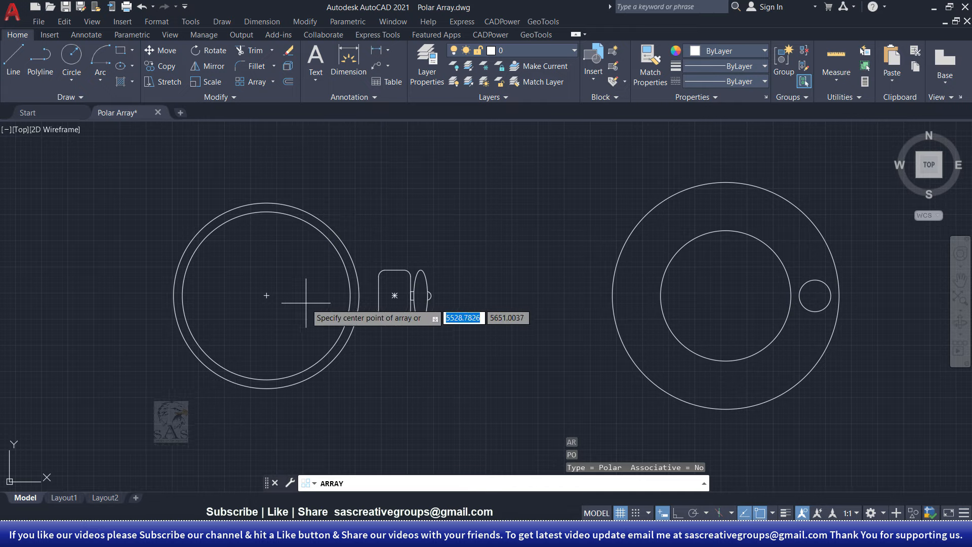
middle_drag(314, 304, 449, 284)
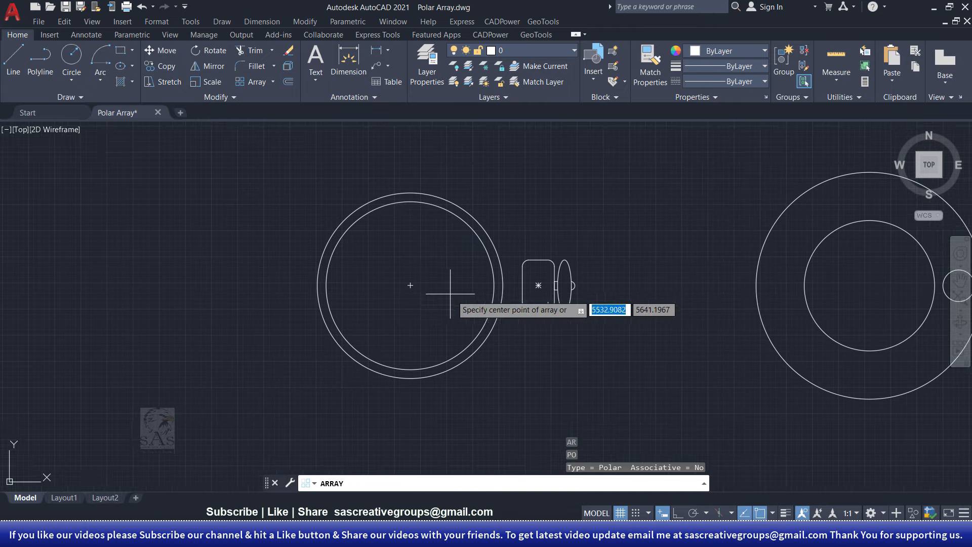
click(410, 285)
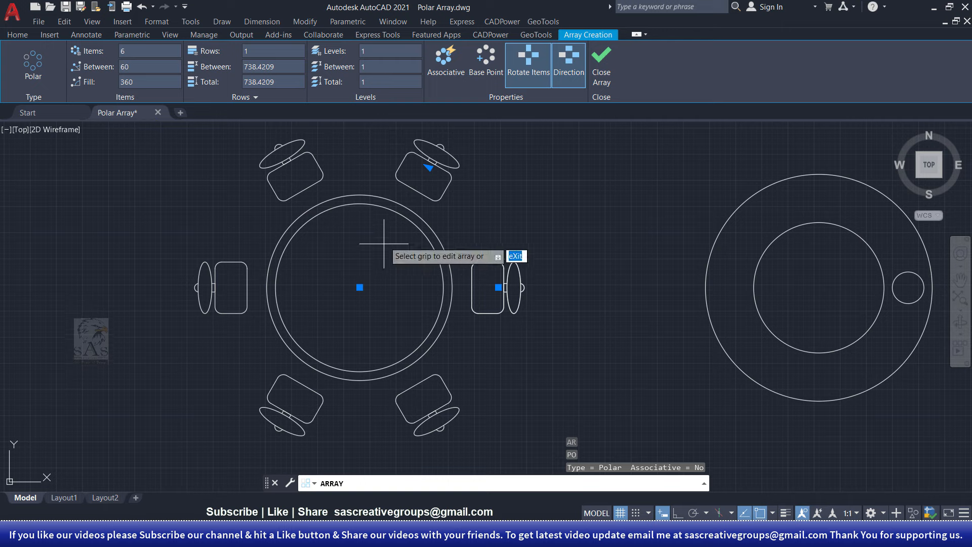
Set the number of items in the chair array to 4
middle_drag(386, 226, 372, 240)
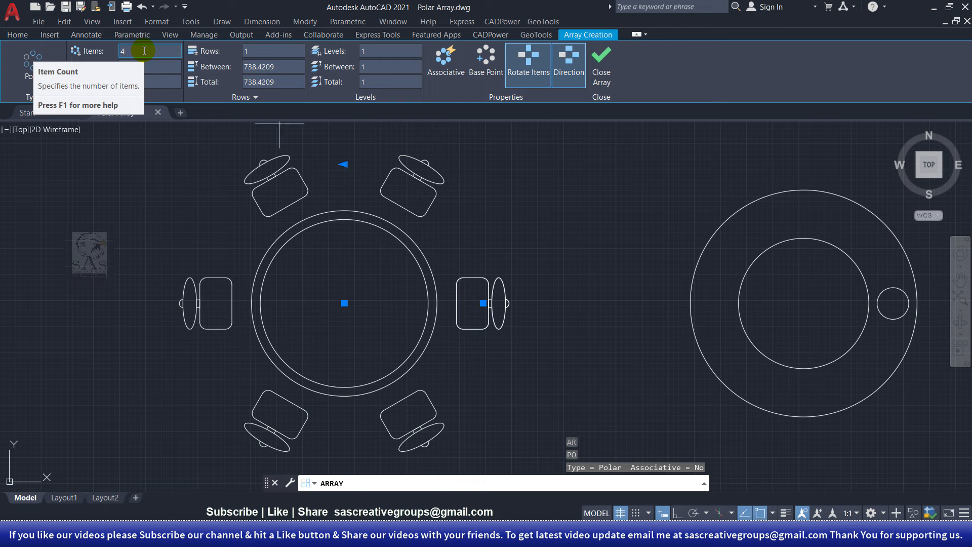
key(Return)
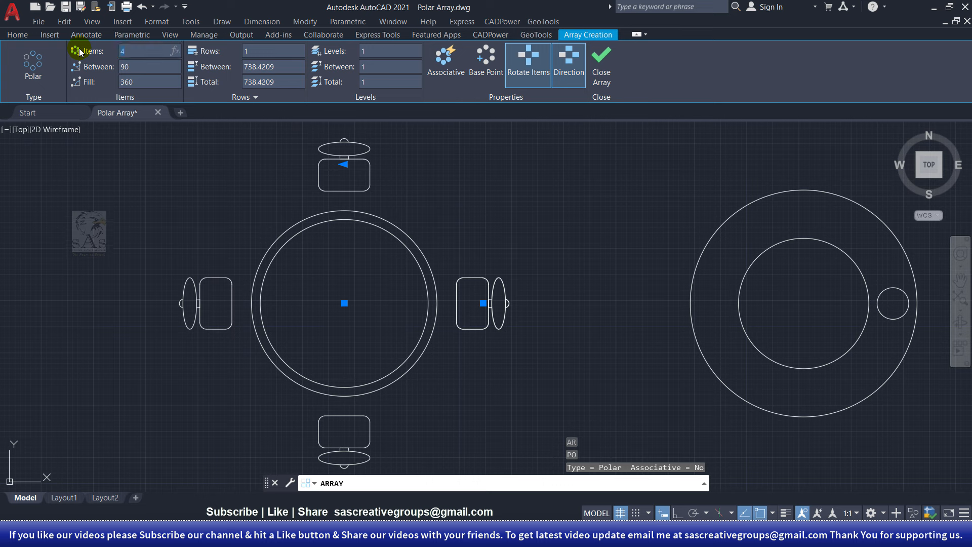
key(Return)
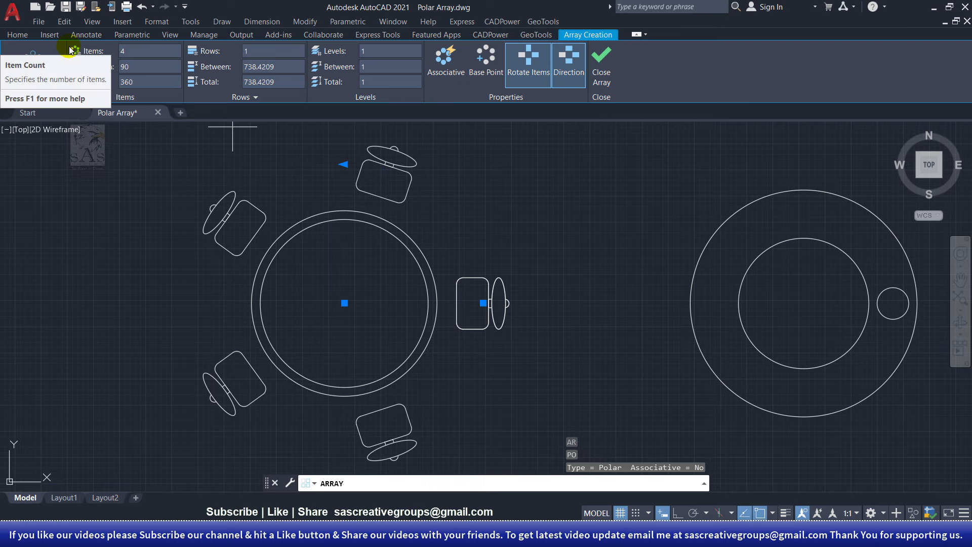
Set the angle between the arrayed chairs to 60 degrees
click(151, 64)
click(152, 64)
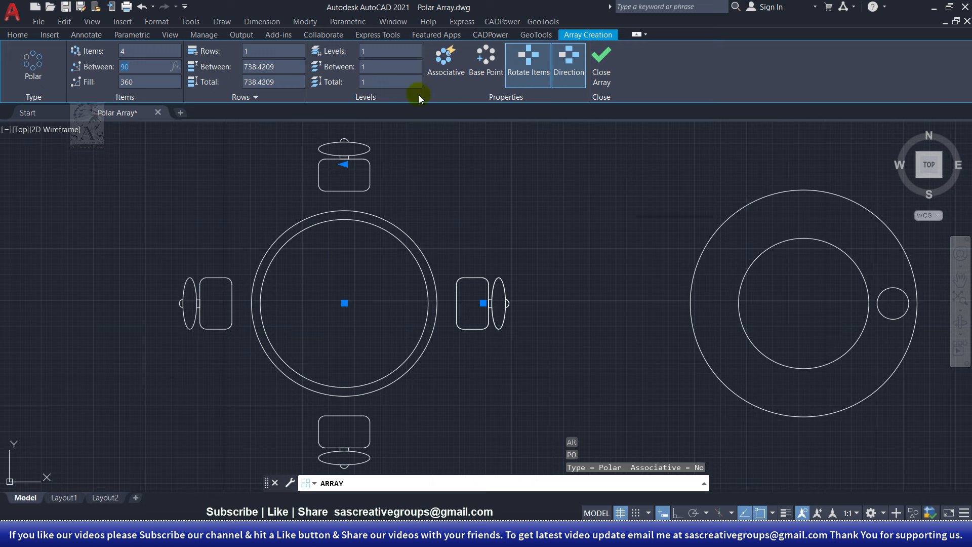
click(483, 303)
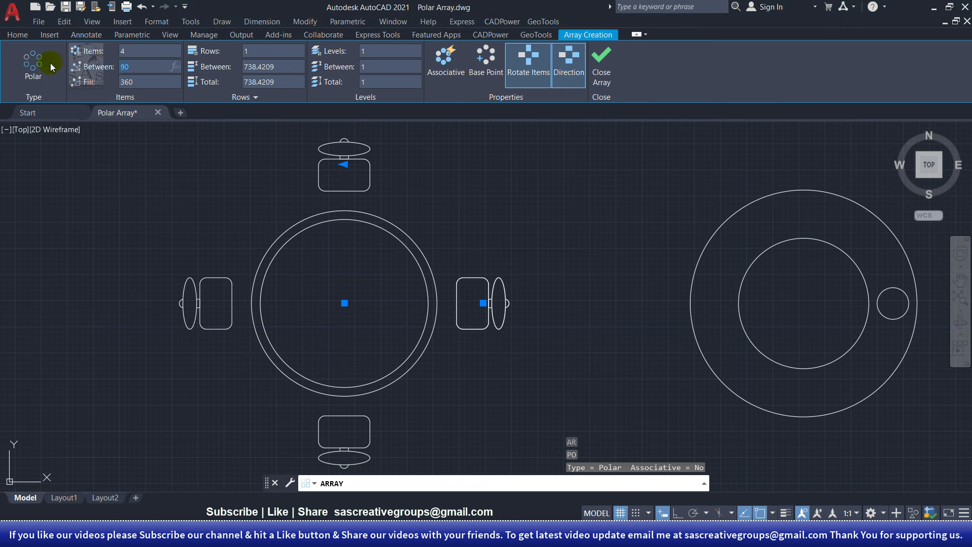
text(60)
key(Return)
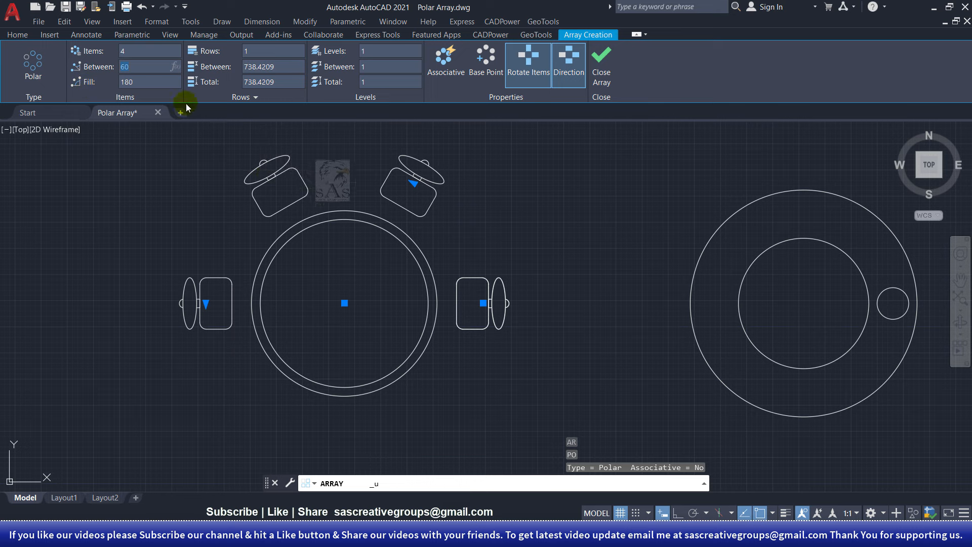
Set the fill angle of the chair array to 90 degrees
click(148, 79)
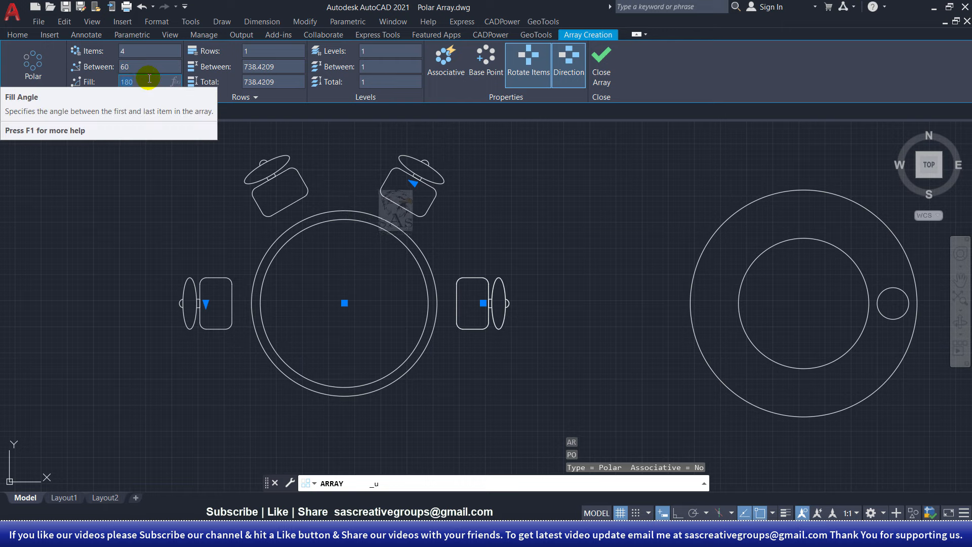
text(90)
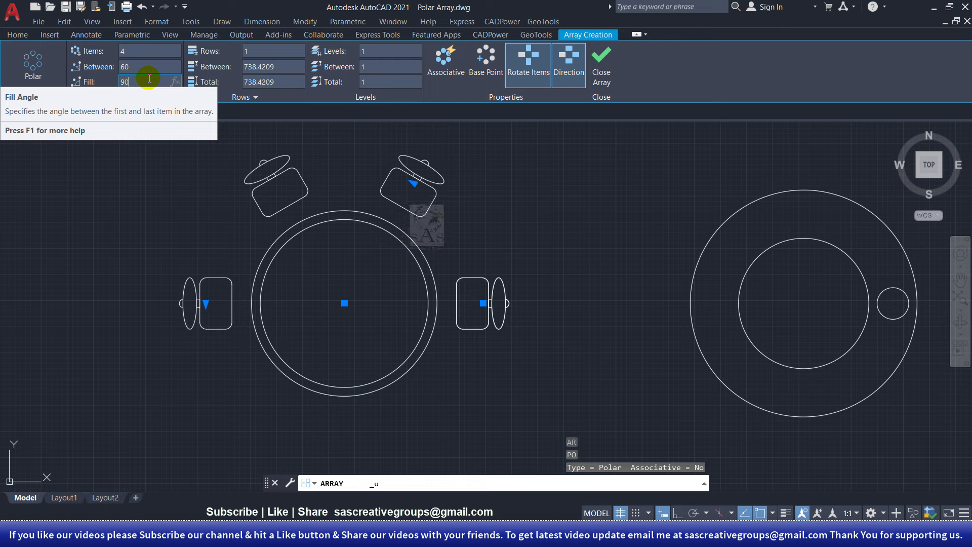
key(Return)
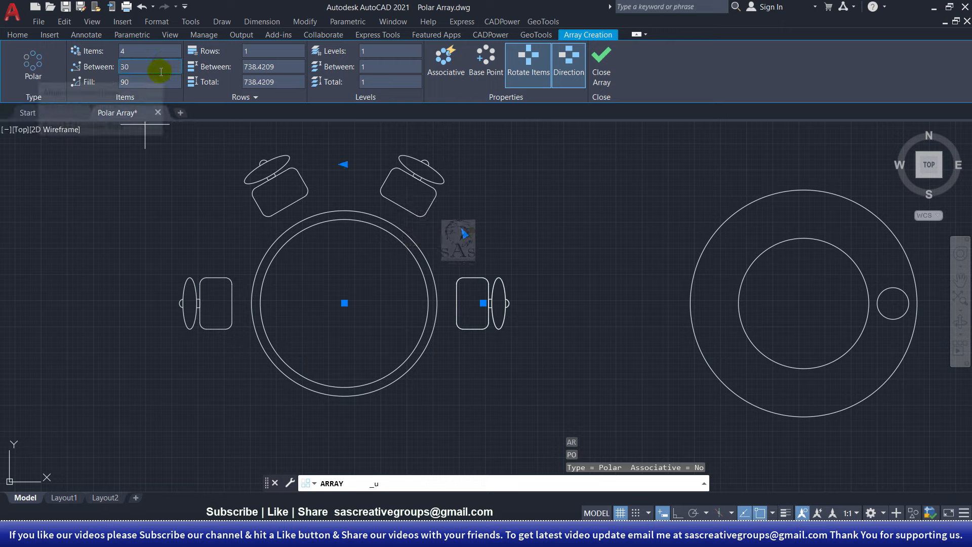
click(163, 62)
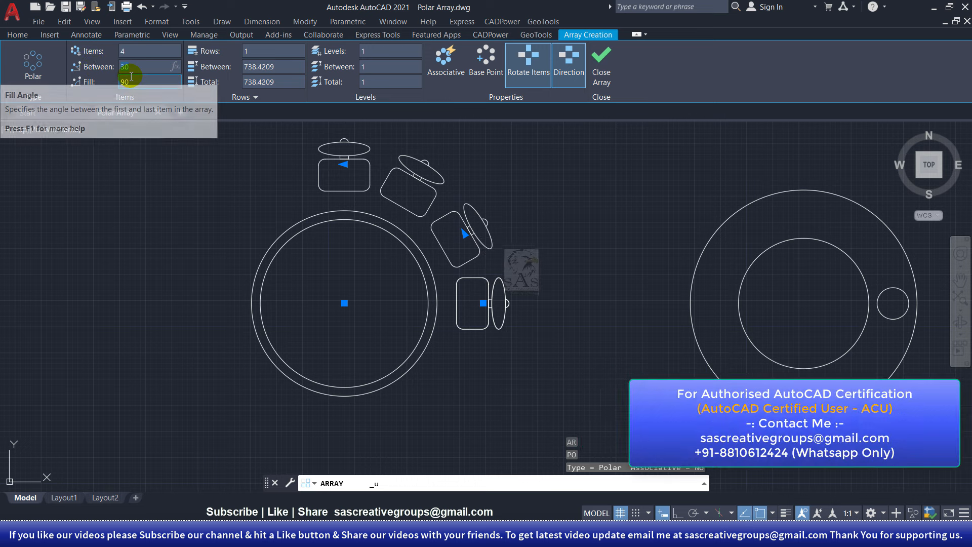
Set the chair array to 8 items with a fill angle of 360 degrees
click(96, 49)
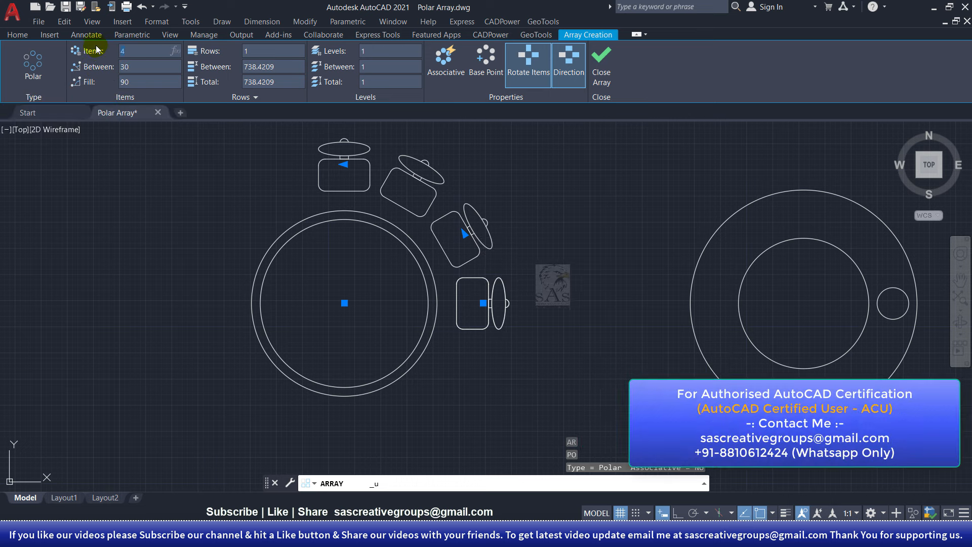
text(8)
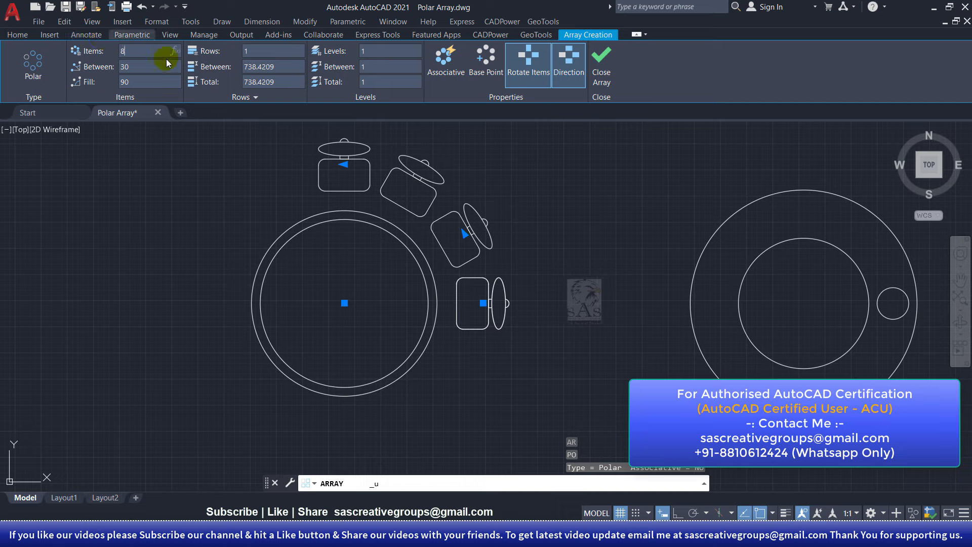
key(Return)
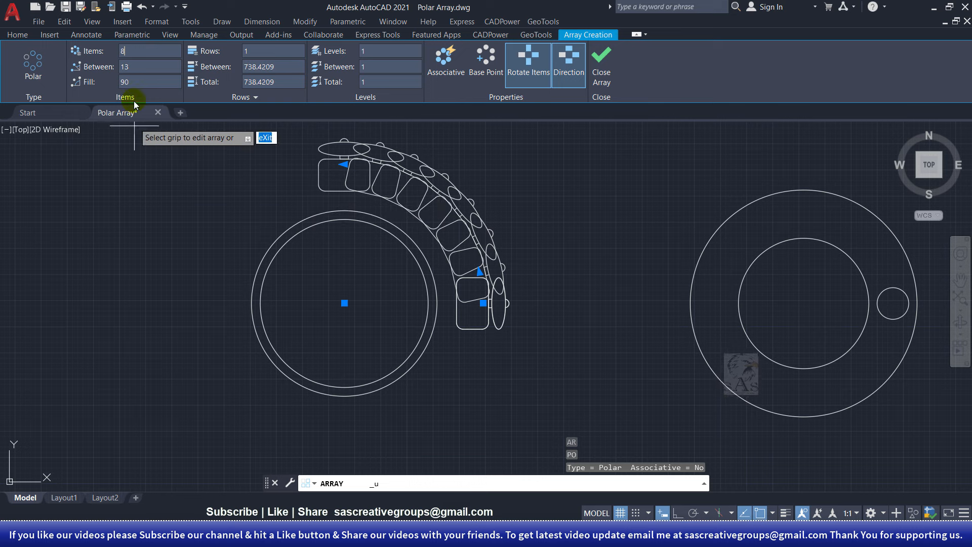
click(121, 81)
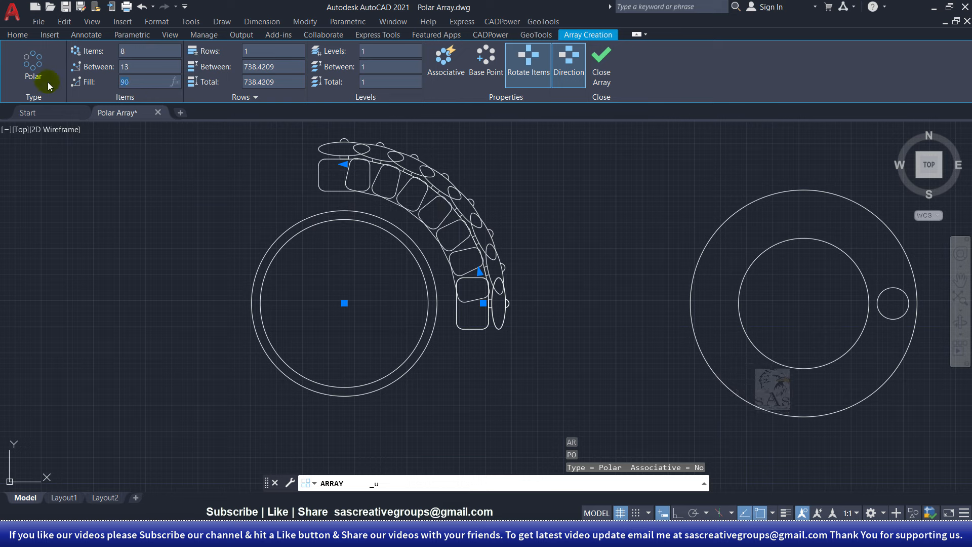
text(360)
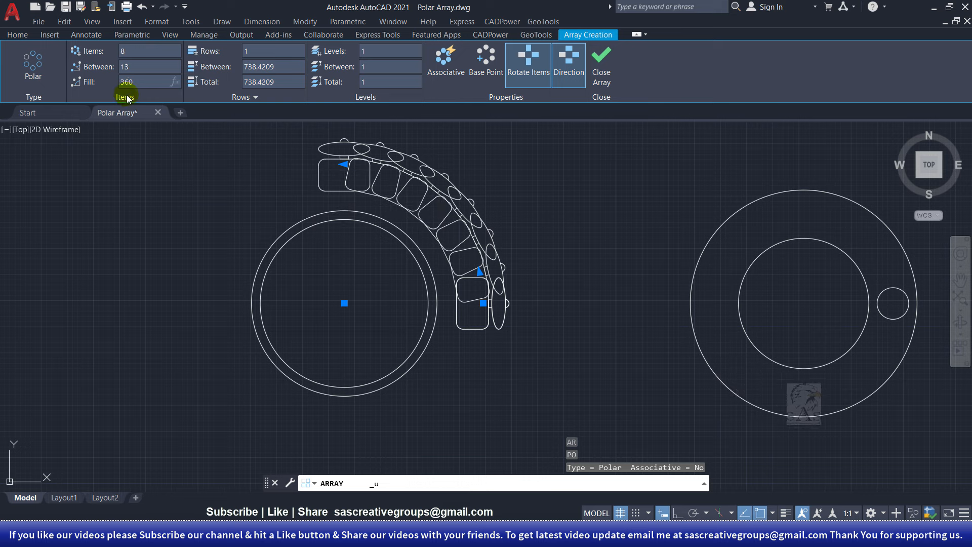
click(136, 62)
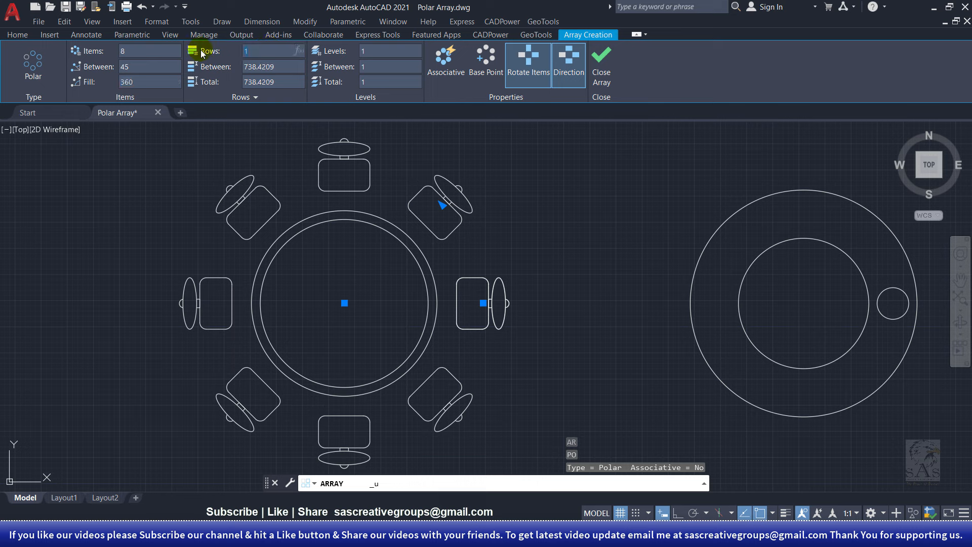
Set the number of rows in the chair array to 2 and inspect both rings of chairs
text(2)
click(265, 65)
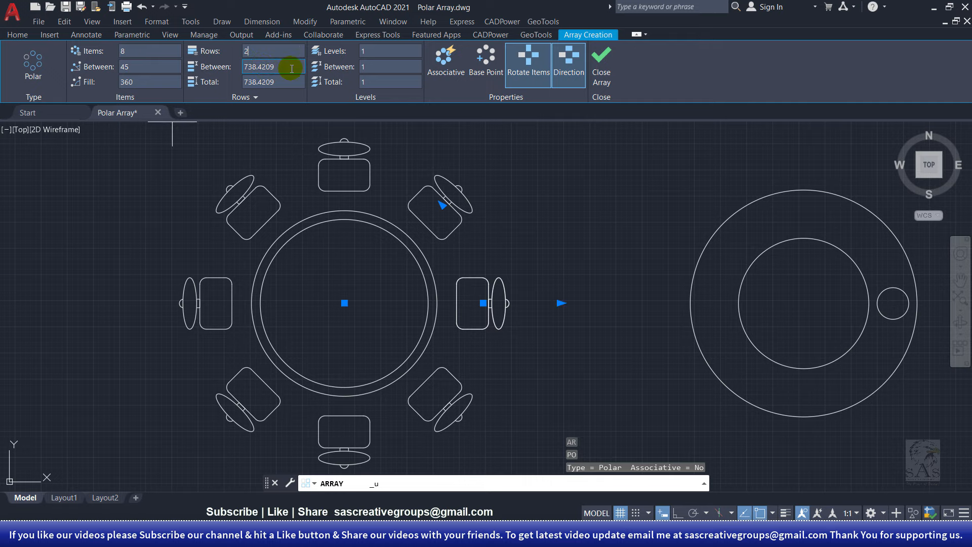
scroll(391, 208, down, 4)
scroll(412, 219, up, 4)
middle_drag(339, 204, 415, 251)
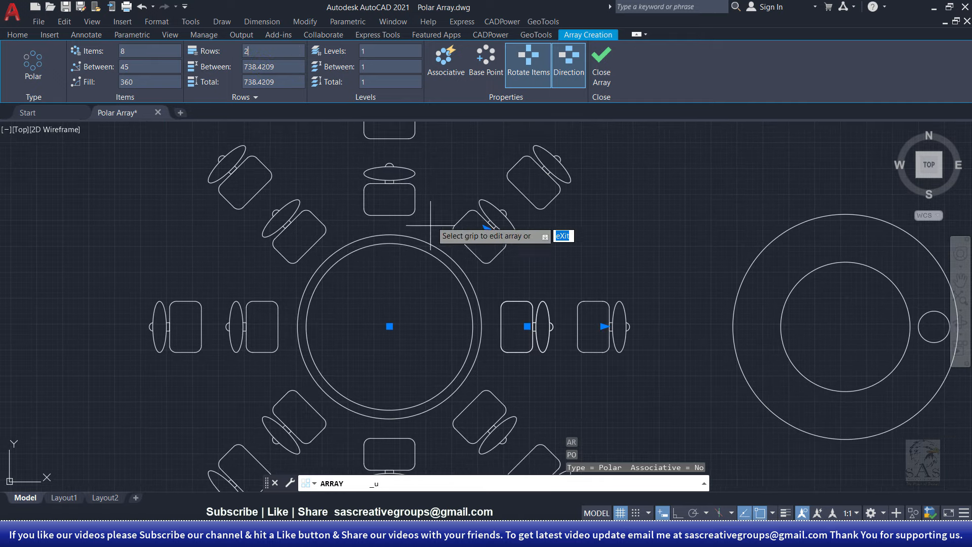
scroll(534, 219, down, 2)
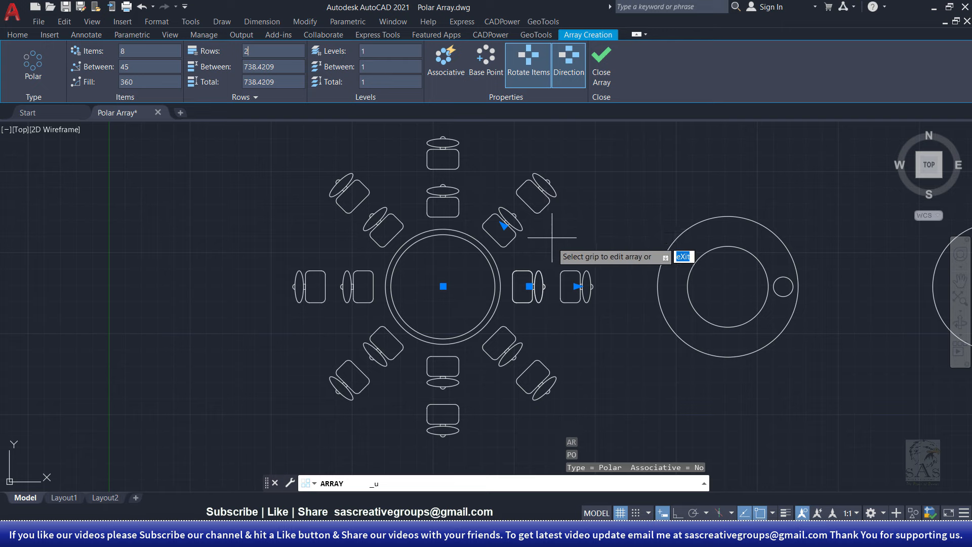
Set the number of rows in the chair array back to 1
click(294, 61)
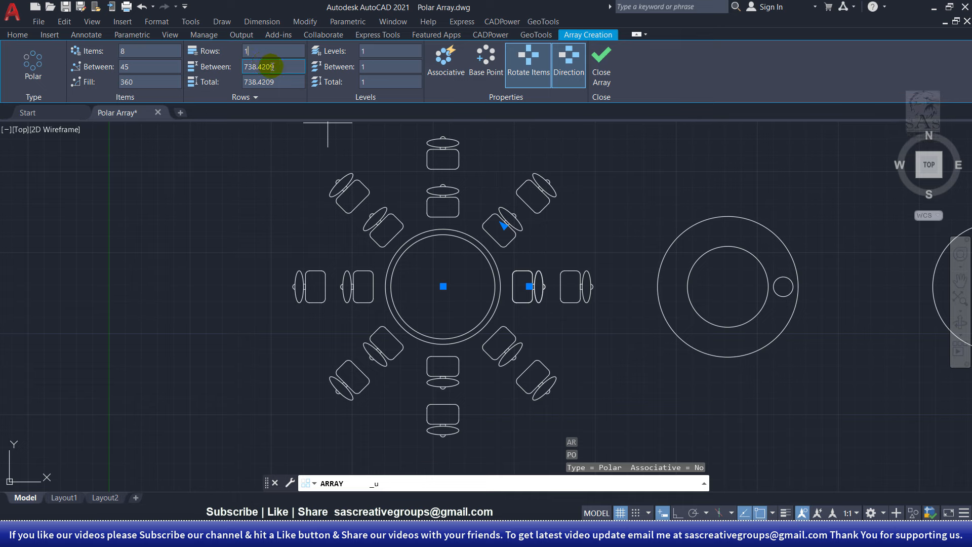
scroll(511, 257, down, 2)
scroll(501, 253, up, 4)
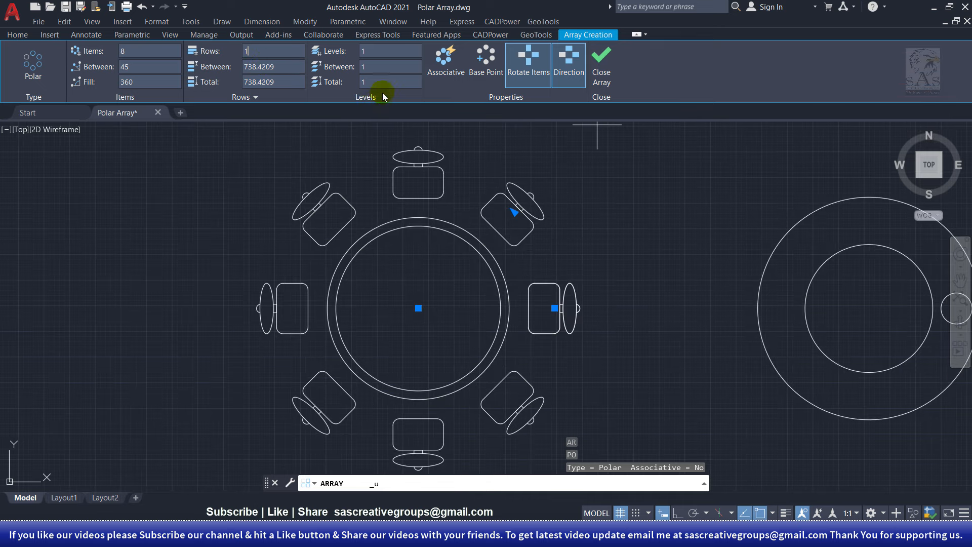
Set the chair array to 5 levels spaced 1000 apart and show it in the southwest isometric view
click(377, 51)
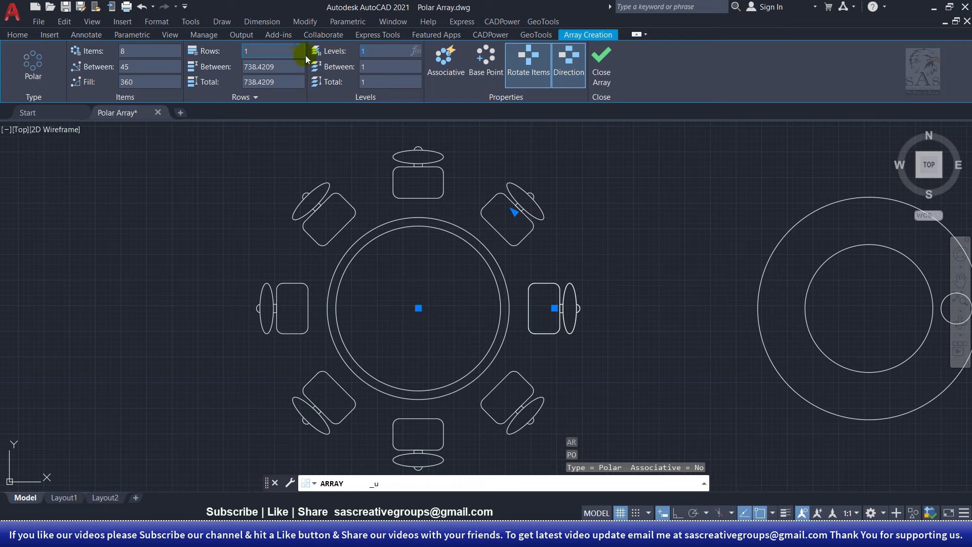
key(Return)
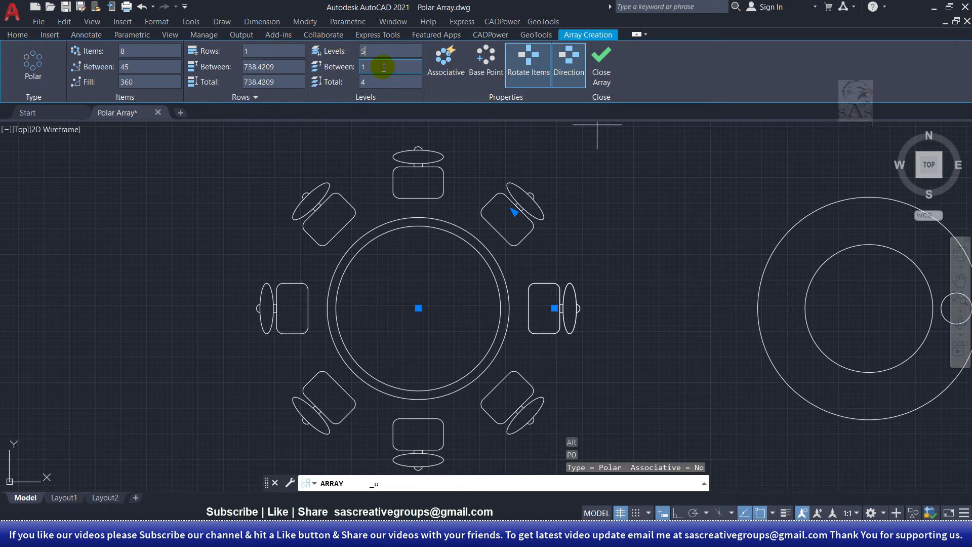
click(384, 67)
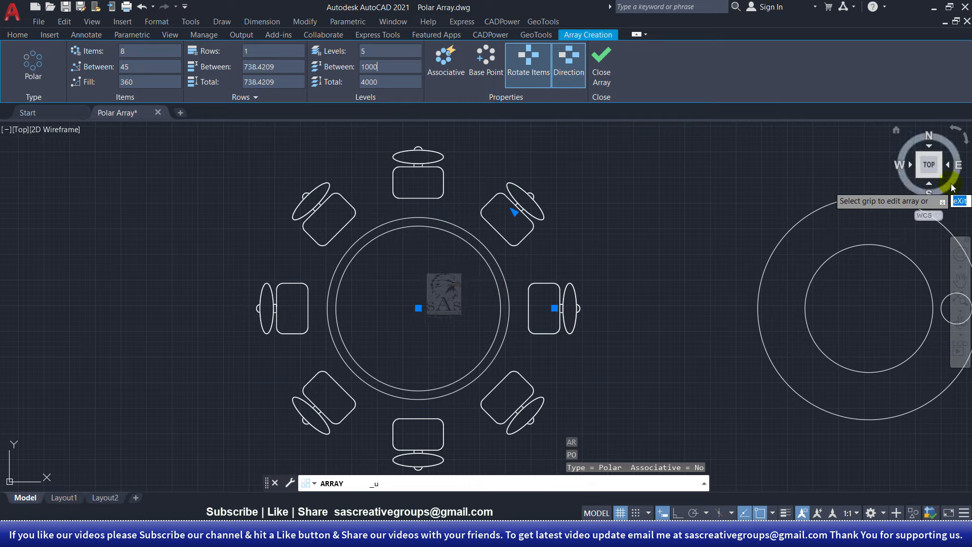
click(920, 178)
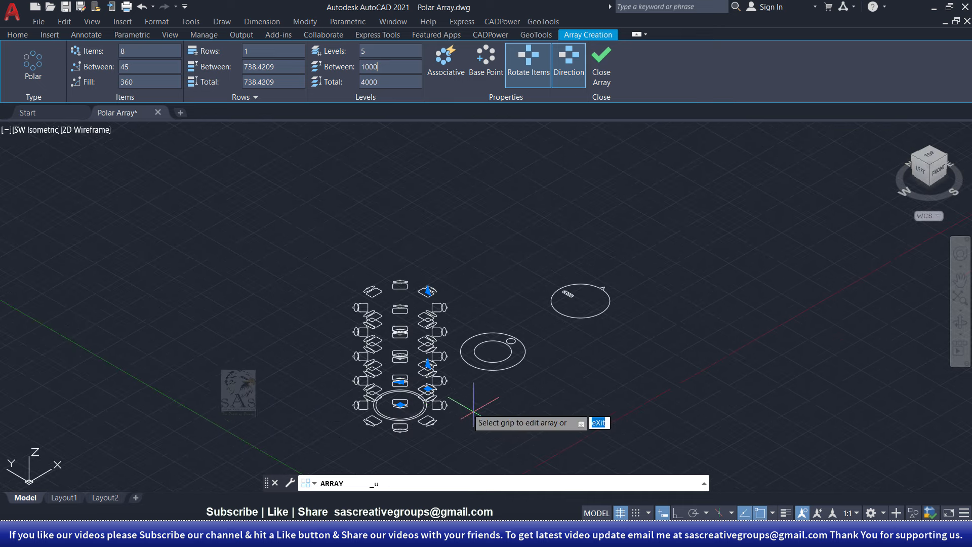
scroll(385, 390, up, 3)
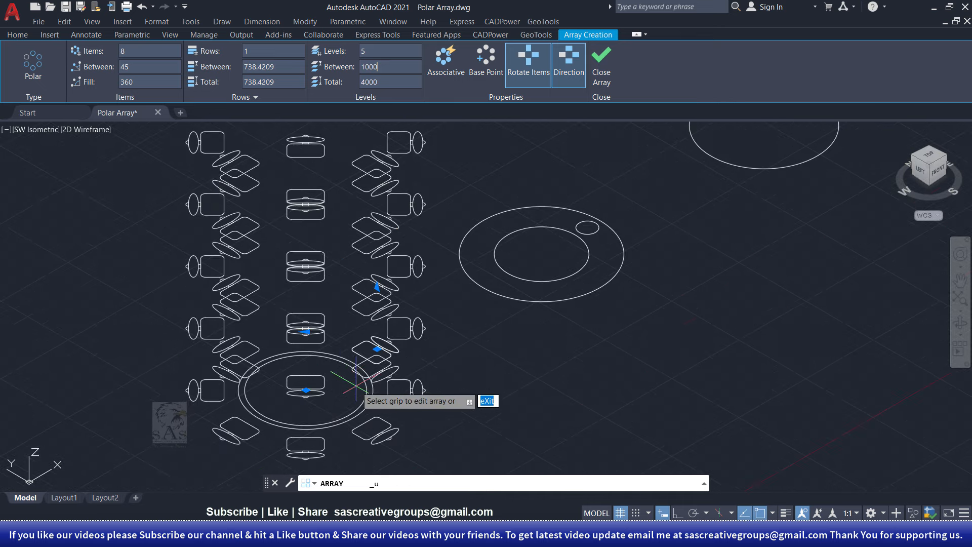
Set the number of levels in the chair array back to 1
click(392, 47)
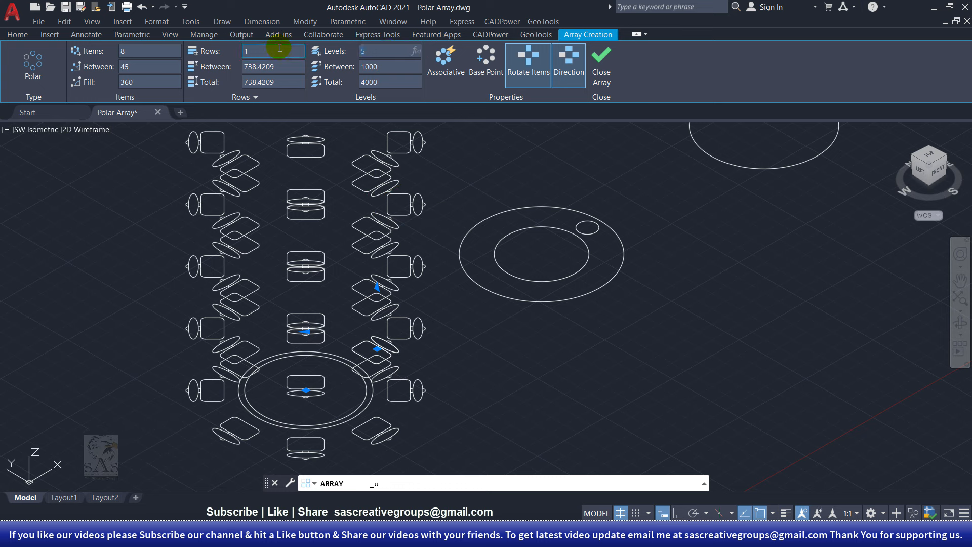
text(1)
key(Return)
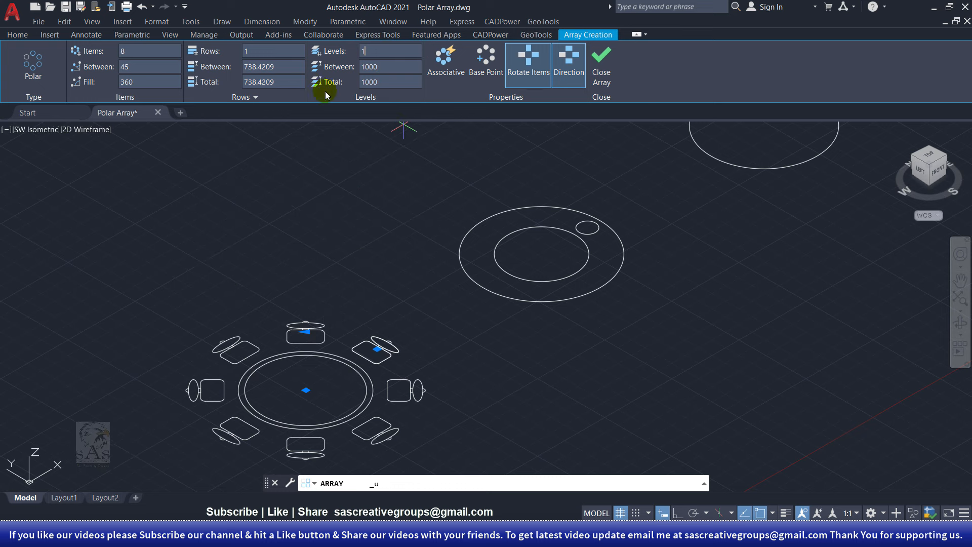
click(930, 165)
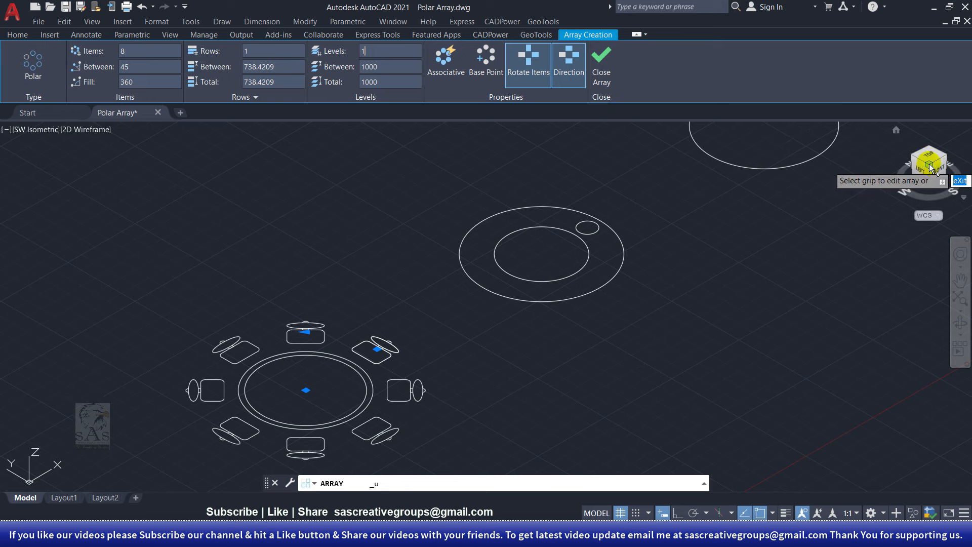
Return to the top view and turn on the Associative property for the chair array
click(929, 155)
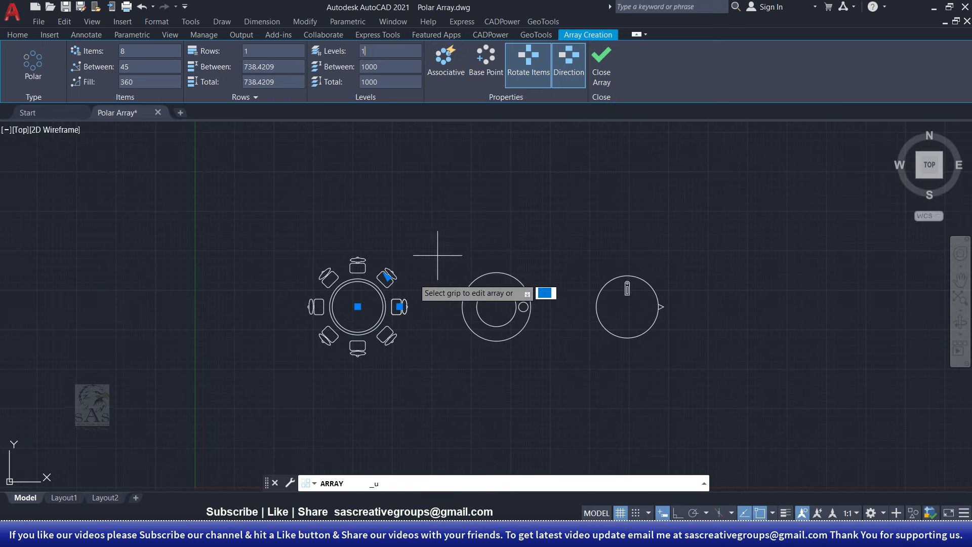
middle_drag(391, 308, 341, 315)
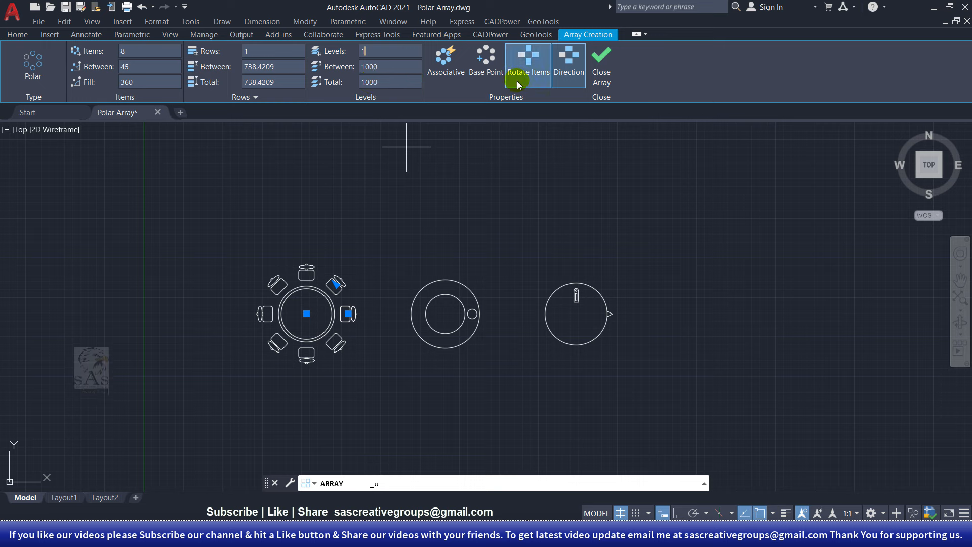
click(443, 79)
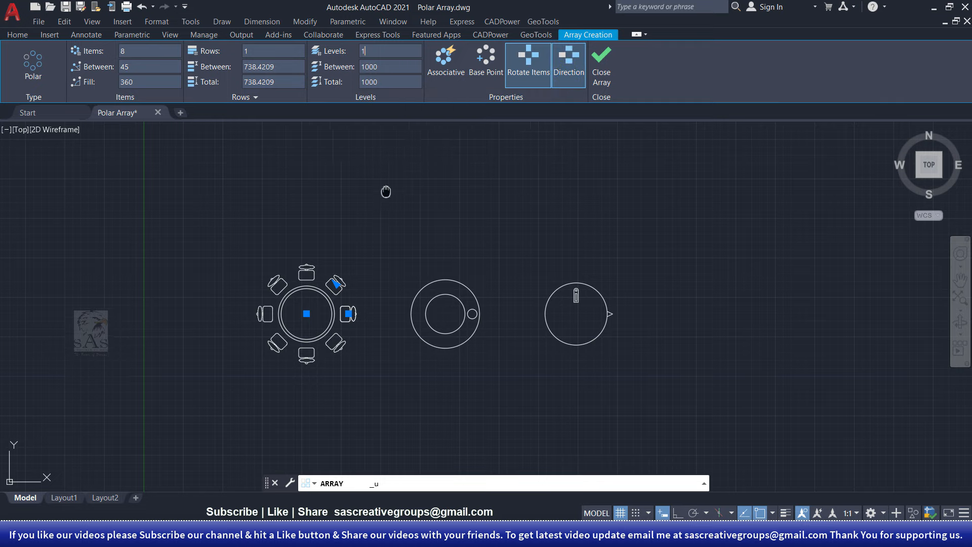
scroll(408, 266, up, 4)
click(454, 75)
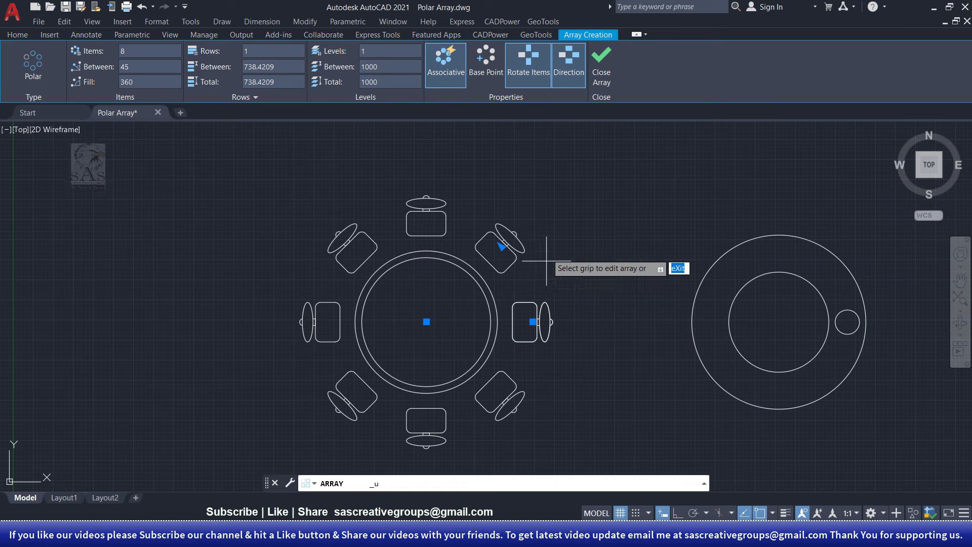
Turn off item rotation for the chair array to compare the chairs' orientation, and turn rotation back on
click(447, 91)
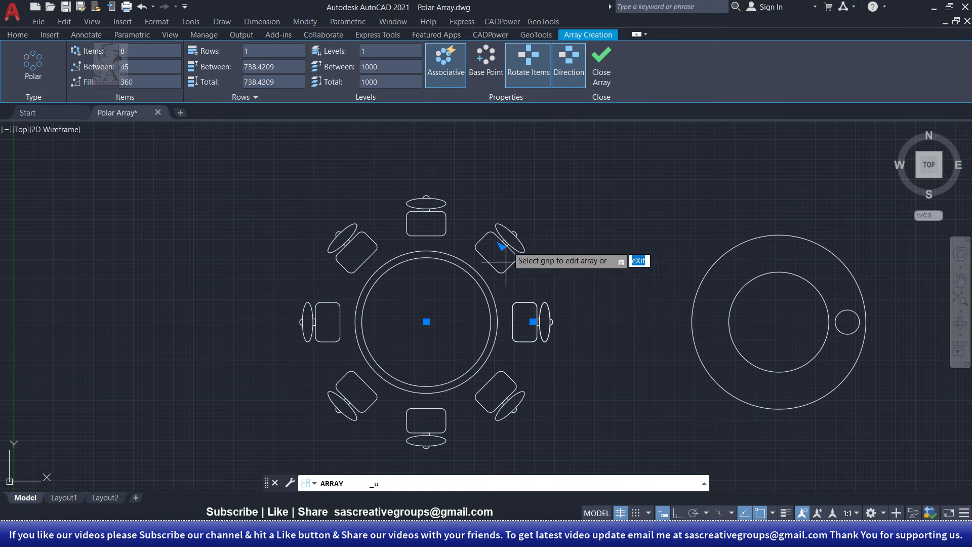
click(480, 62)
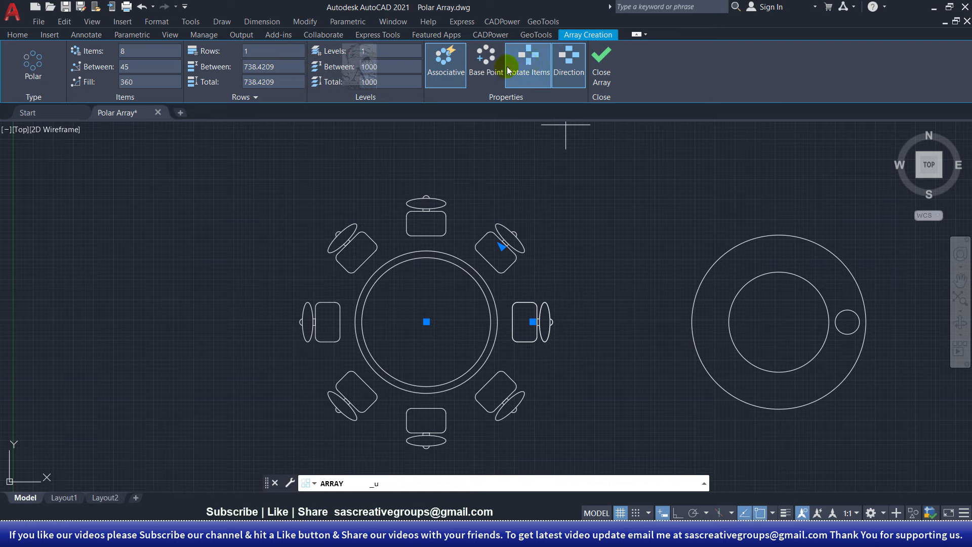
click(528, 68)
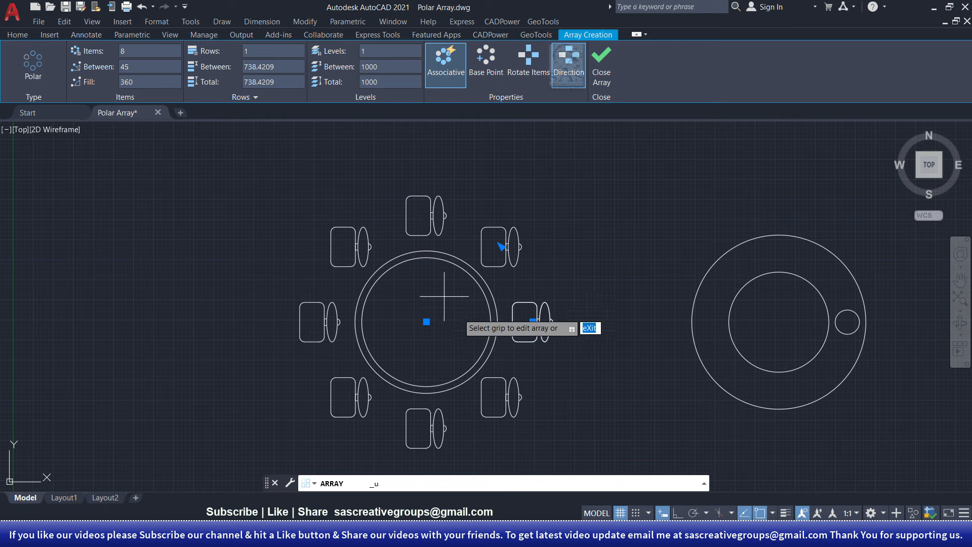
click(514, 76)
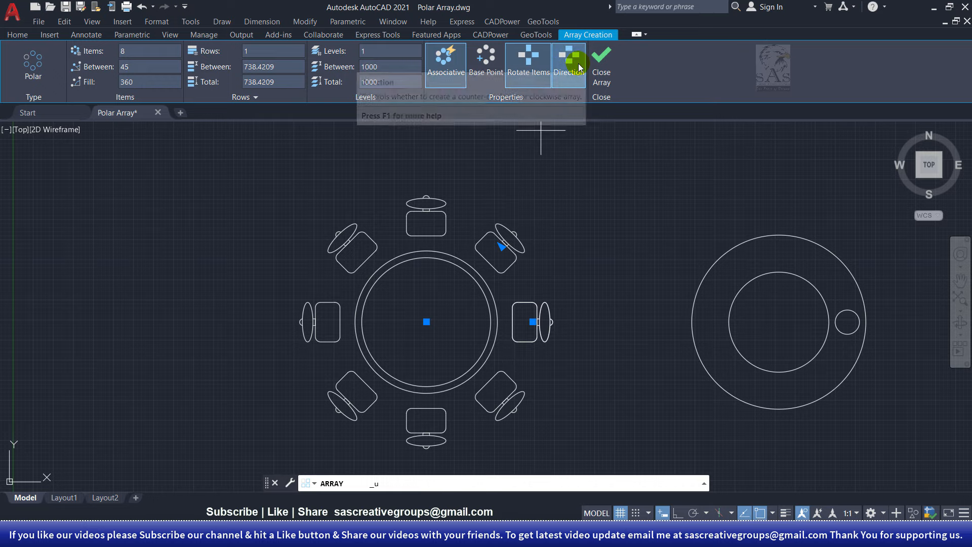
Set the fill angle of the chair array to 180
middle_drag(528, 329, 512, 300)
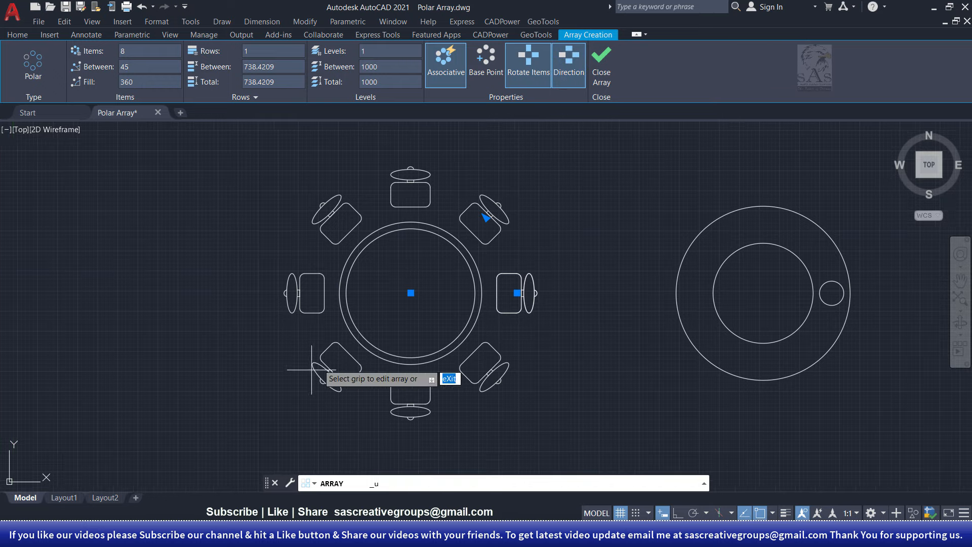
middle_drag(334, 292, 420, 298)
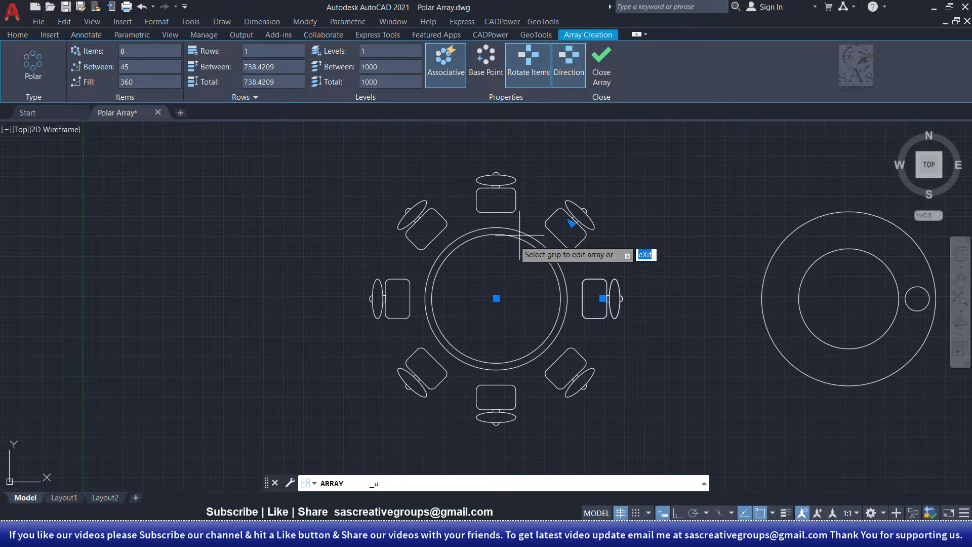
click(567, 61)
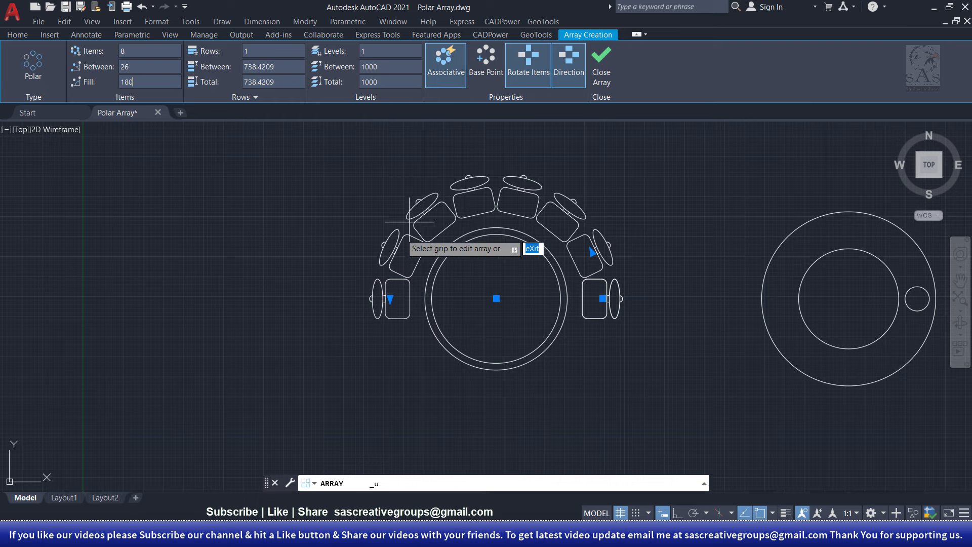
Extend the chair array to 10 items with its item-count grip and adjust the angle between items to 26
click(390, 299)
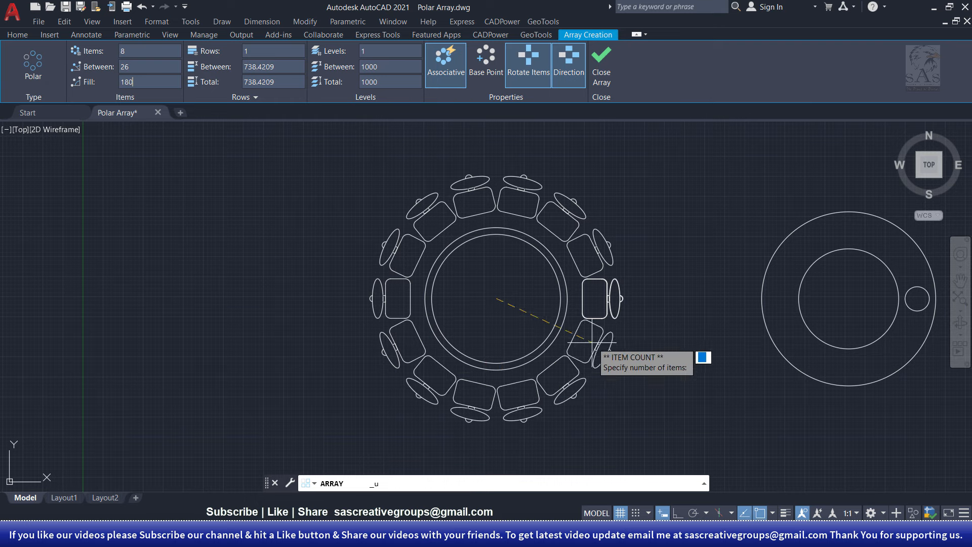
click(594, 309)
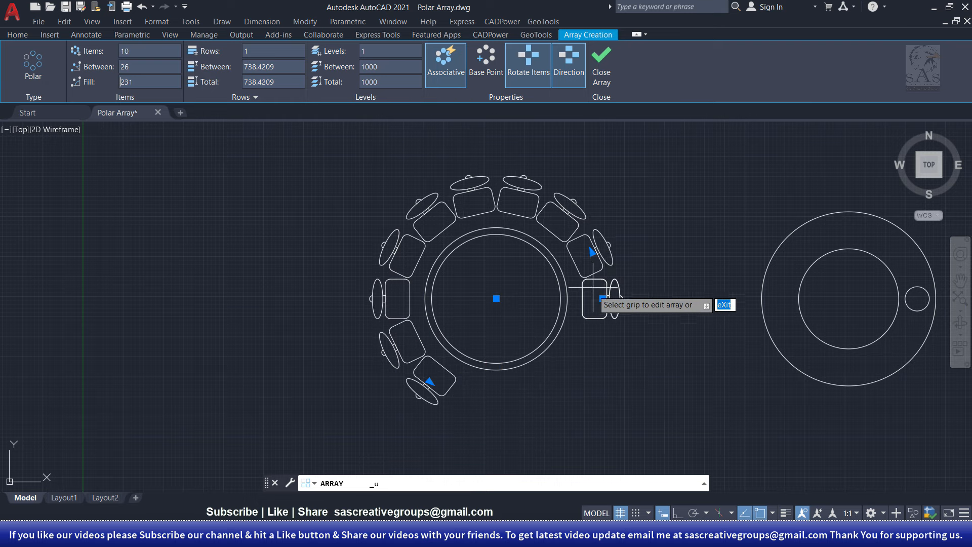
click(592, 252)
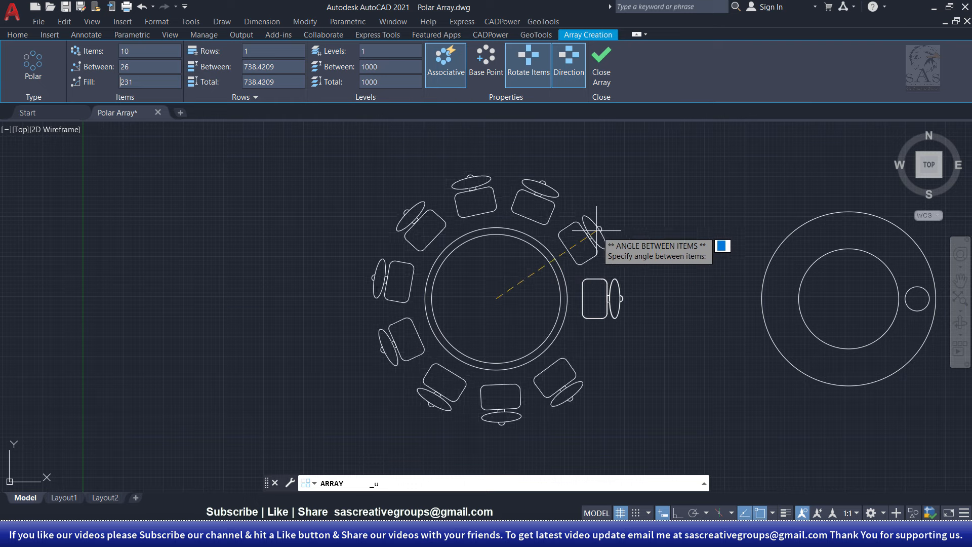
click(610, 255)
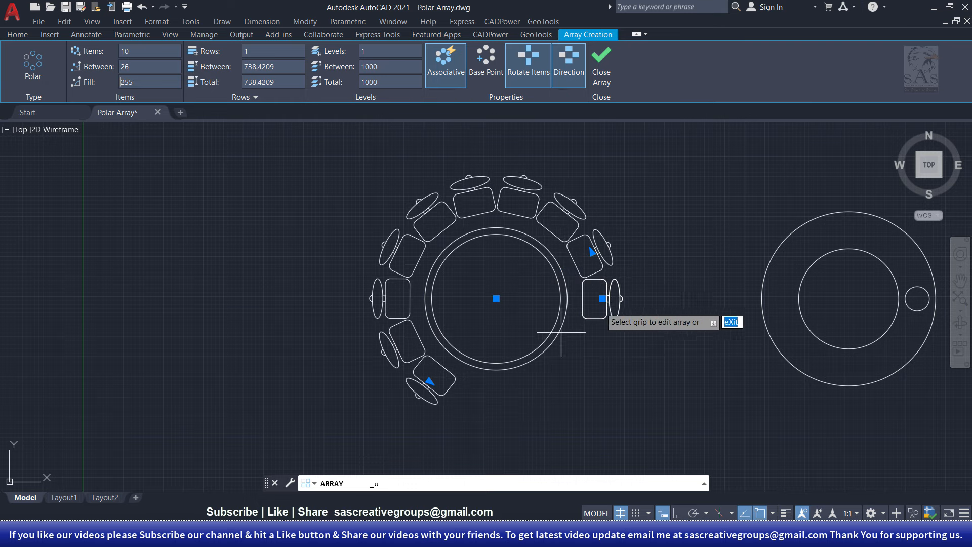
Reverse the array direction to clockwise and reduce the array to 8 chairs with its item-count grip
click(568, 71)
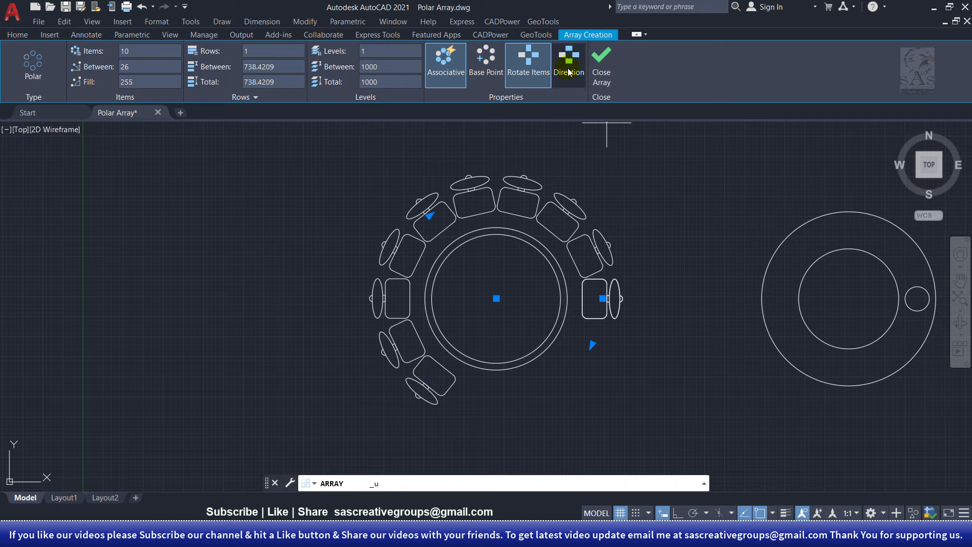
click(430, 216)
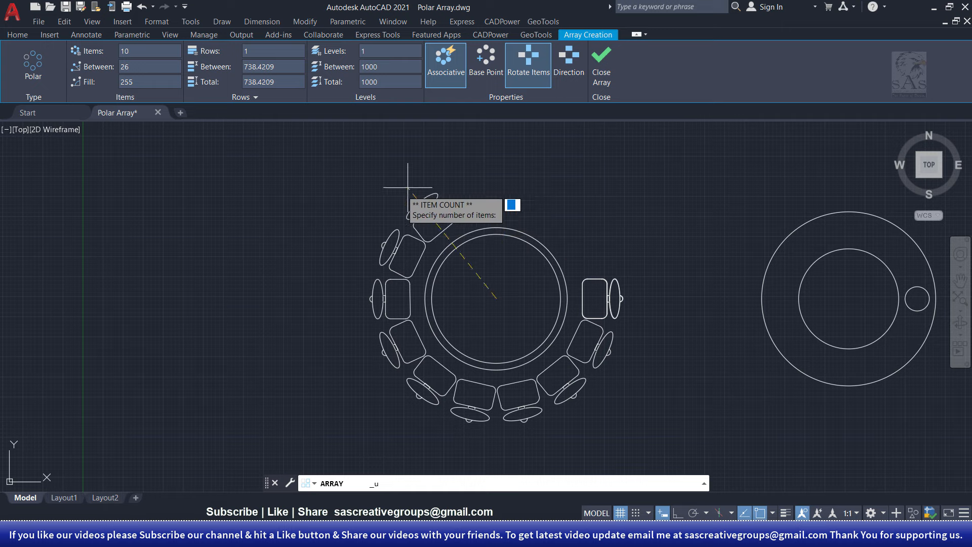
click(363, 324)
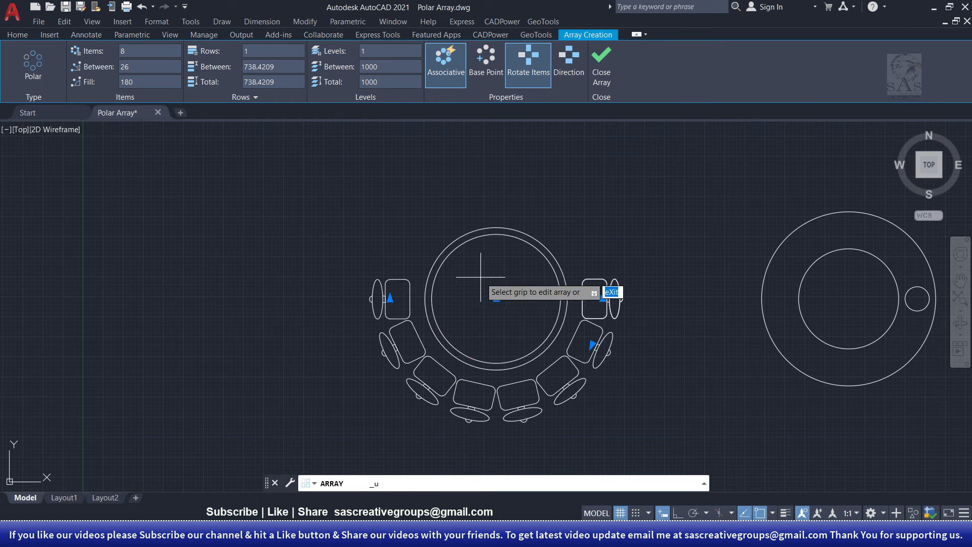
Restore the counterclockwise array direction and extend the array to 11 chairs with its item-count grip
click(566, 68)
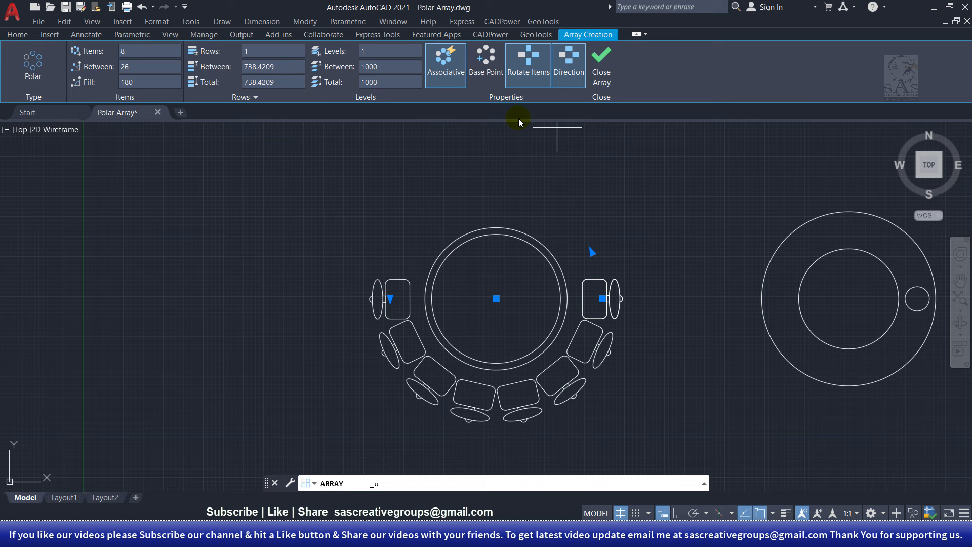
click(389, 300)
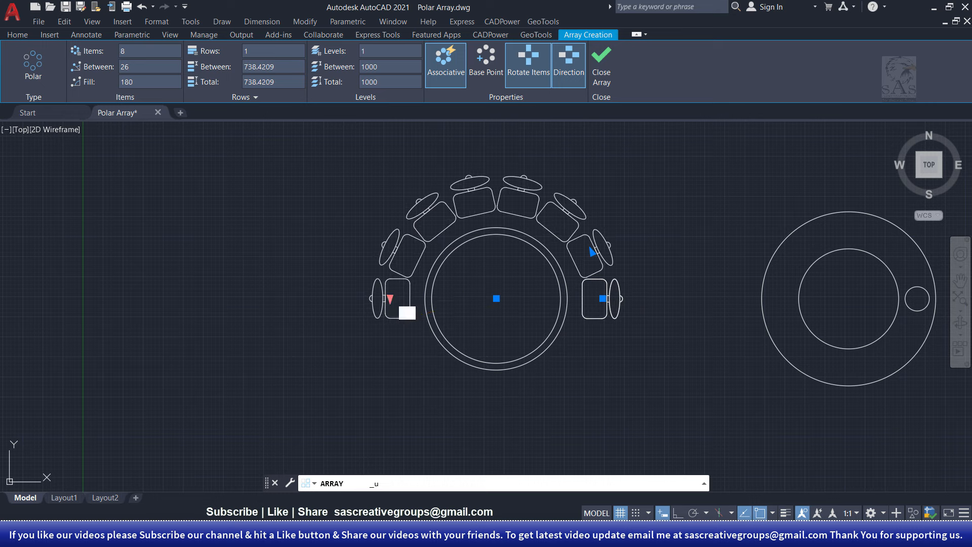
click(474, 439)
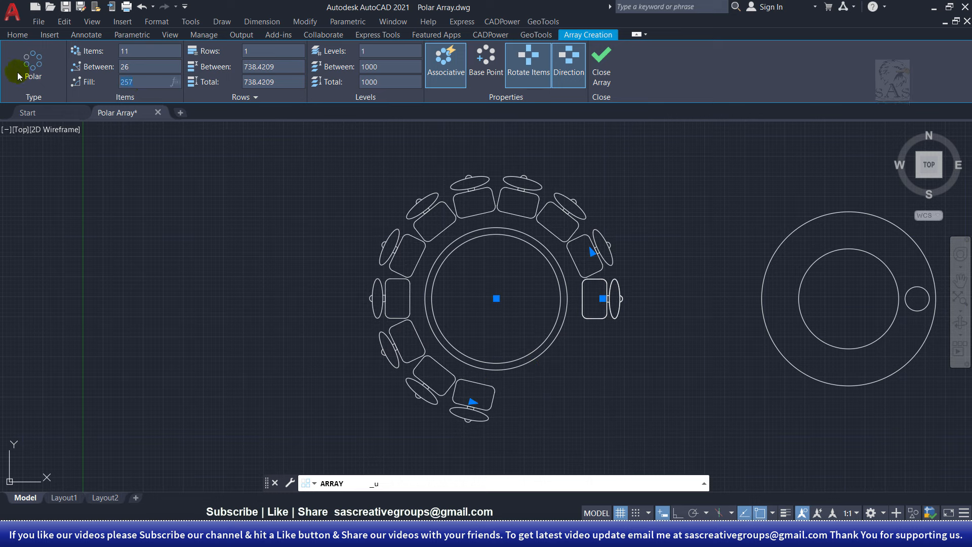
Set the chair array to a 360 fill angle with 6 items and finish the array
text(360)
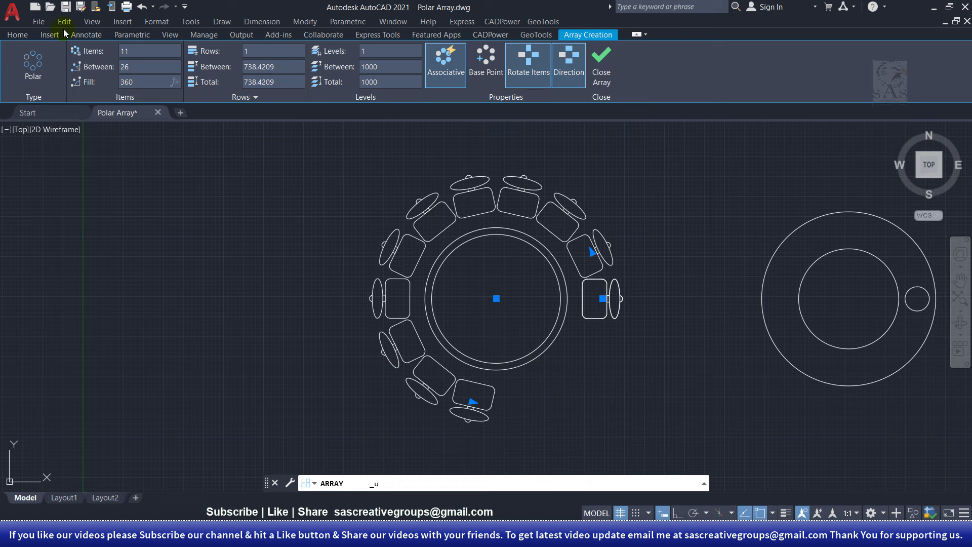
click(130, 65)
click(143, 52)
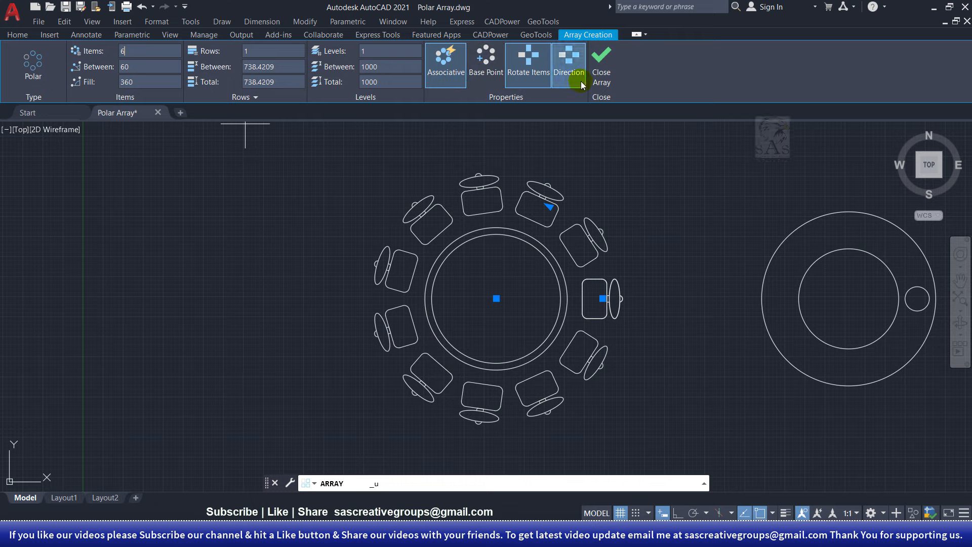
click(605, 61)
mouse_move(551, 281)
middle_down()
mouse_move(374, 293)
mouse_move(350, 314)
mouse_move(394, 267)
mouse_move(386, 275)
mouse_move(416, 269)
middle_up()
key(Escape)
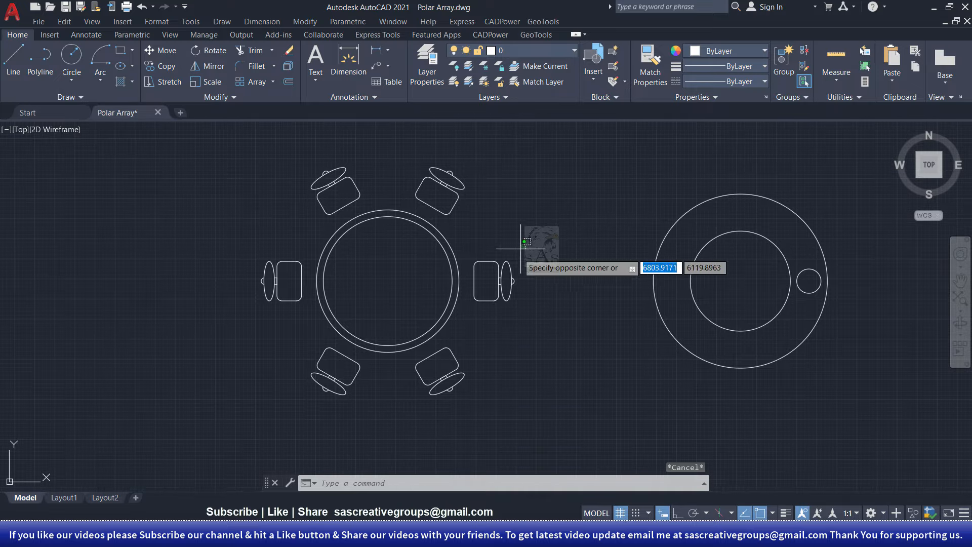
Select a chair in the finished array to check whether the chairs act as one object, and clear the selection
click(494, 284)
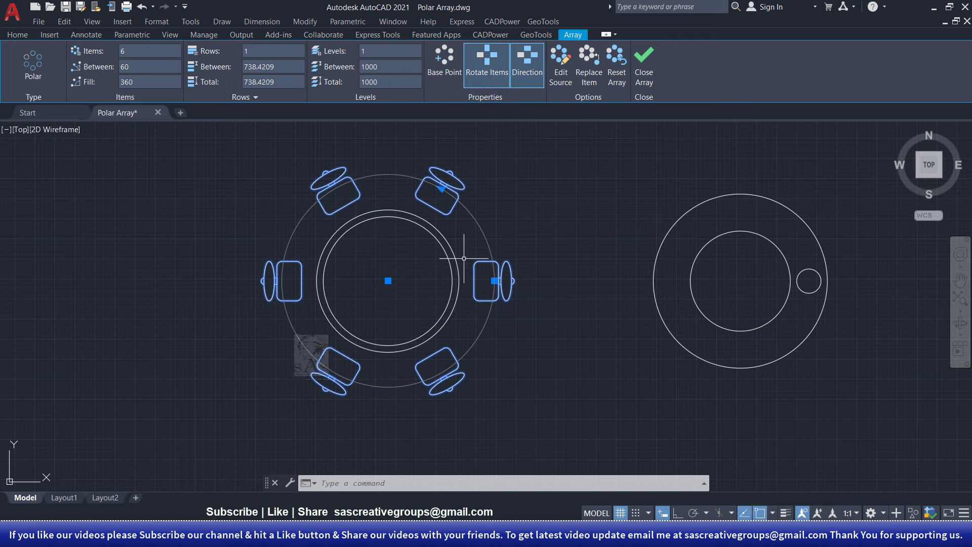
key(Escape)
key(Escape)
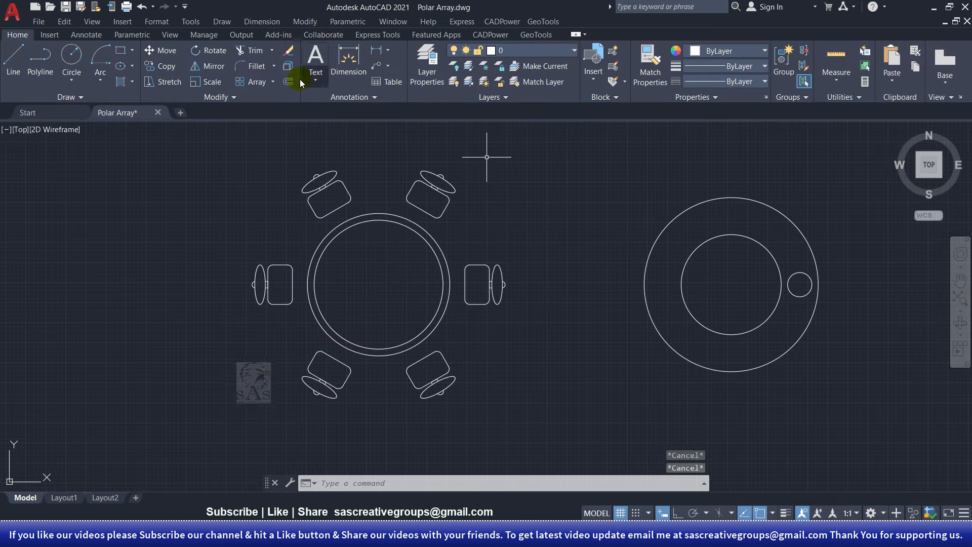
Create a non-associative polar array of the small circle with 6 items around the centre of the two concentric circles
click(272, 82)
click(233, 153)
click(805, 274)
middle_drag(646, 224, 514, 227)
key(Return)
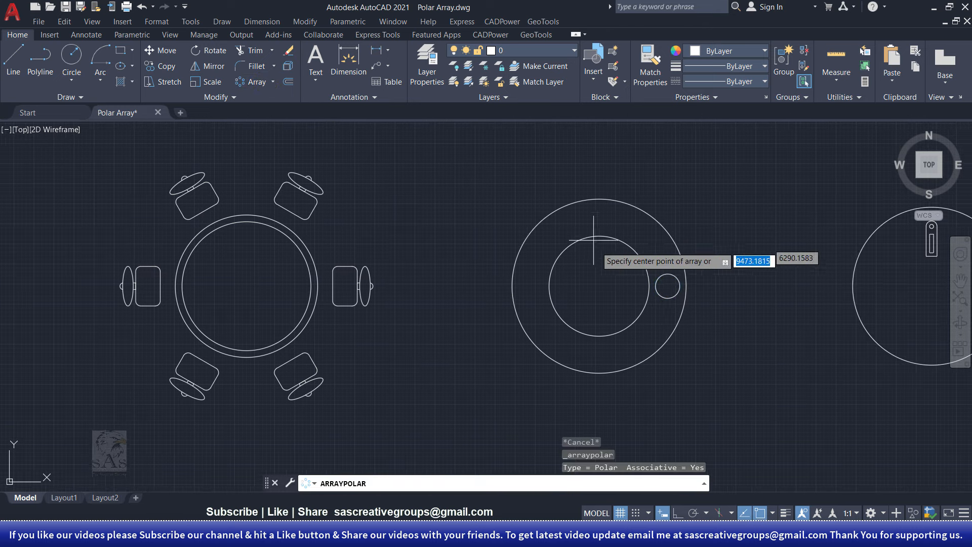
click(599, 286)
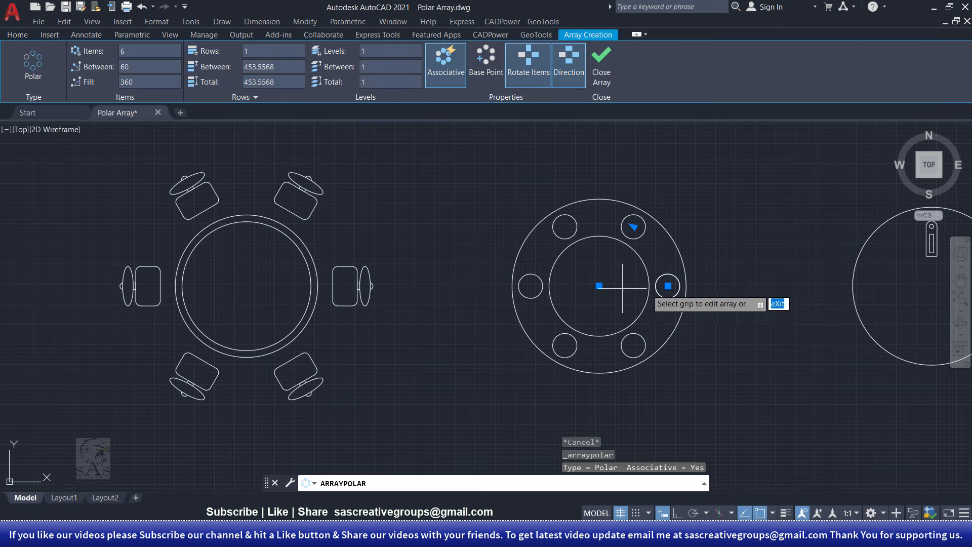
click(452, 63)
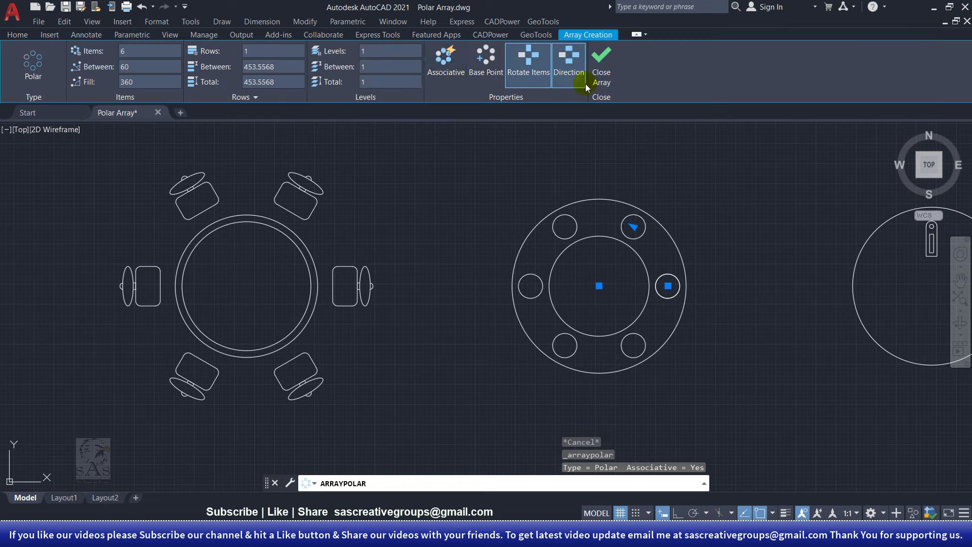
click(606, 56)
Select several of the arrayed small circles to check whether they are separate objects, and clear the selection
click(651, 352)
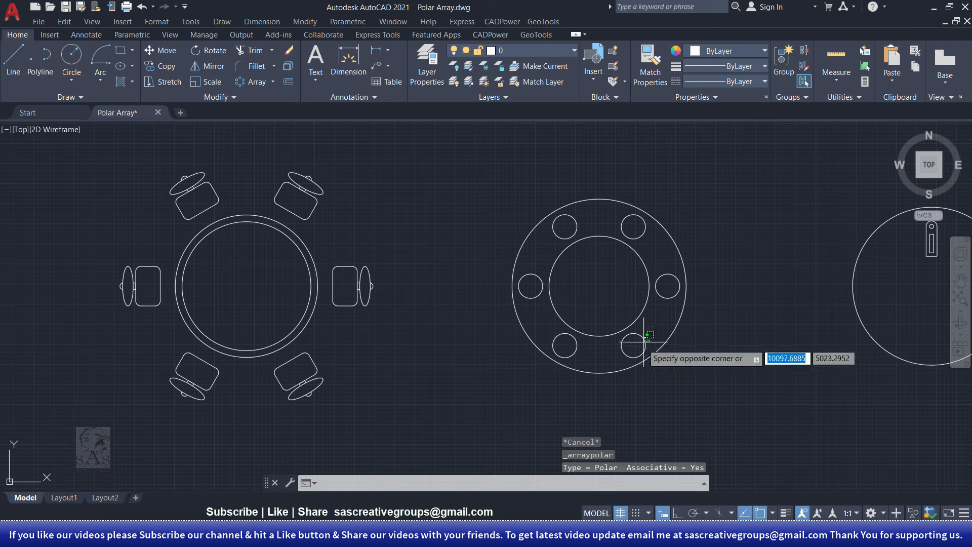
click(642, 325)
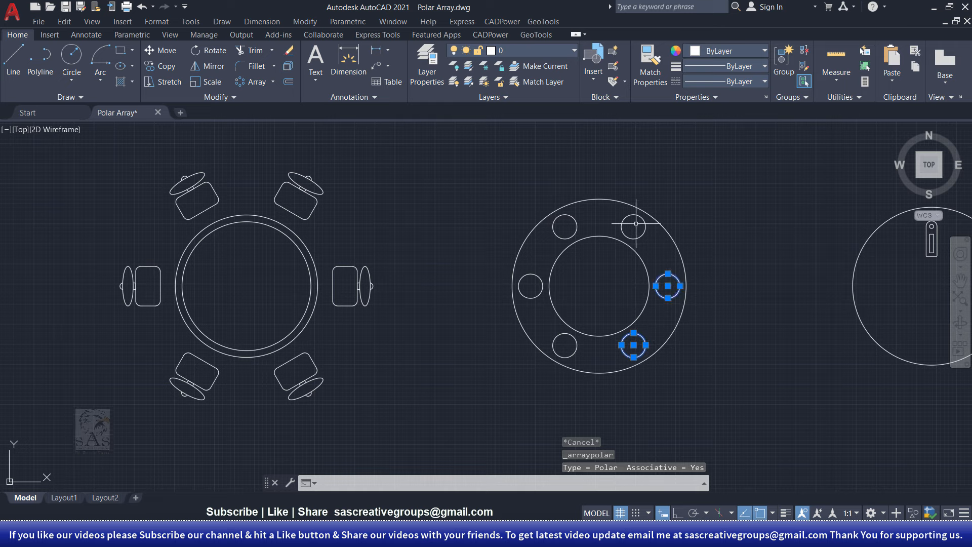
key(Escape)
key(Escape)
click(581, 214)
click(549, 269)
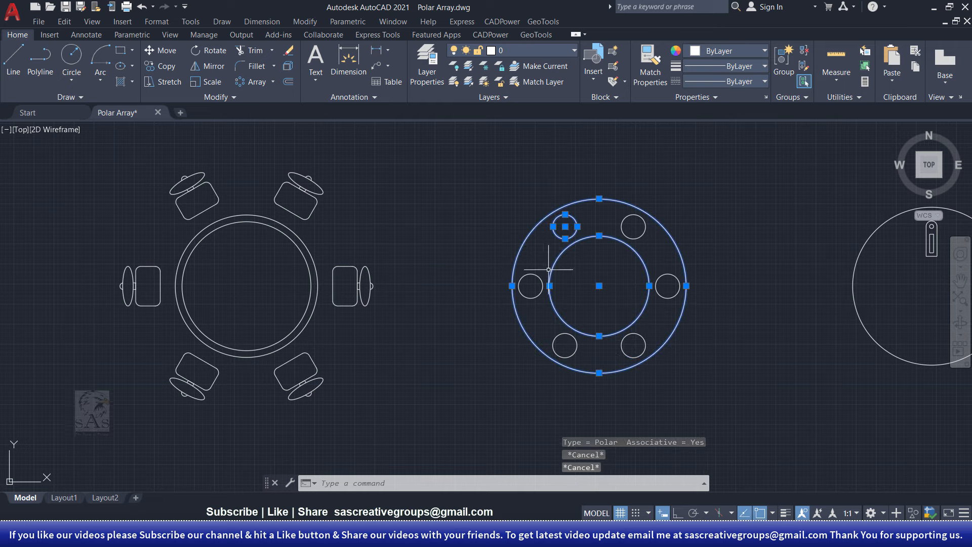
key(Escape)
Open the chair array's source for editing, using the chair on the table's right side as the source item
middle_drag(322, 336, 474, 344)
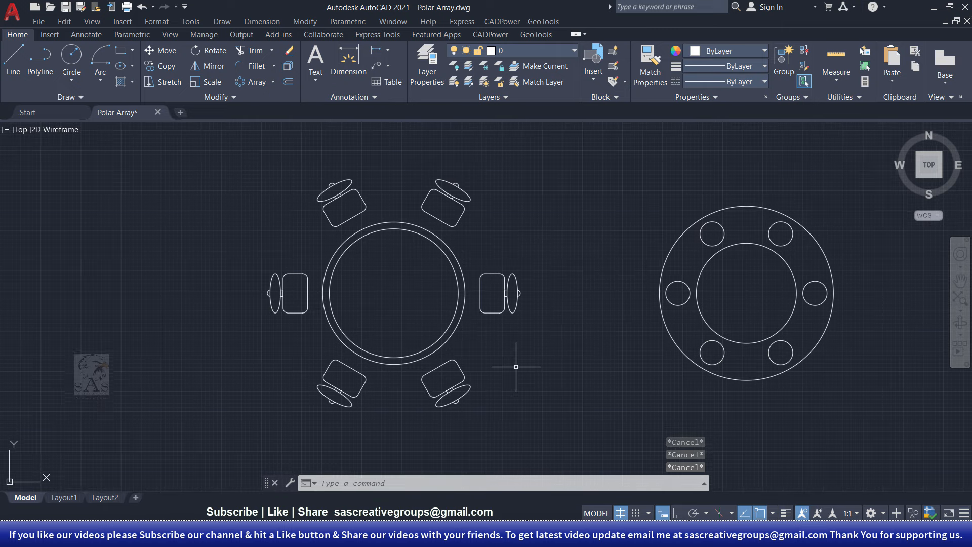
click(452, 392)
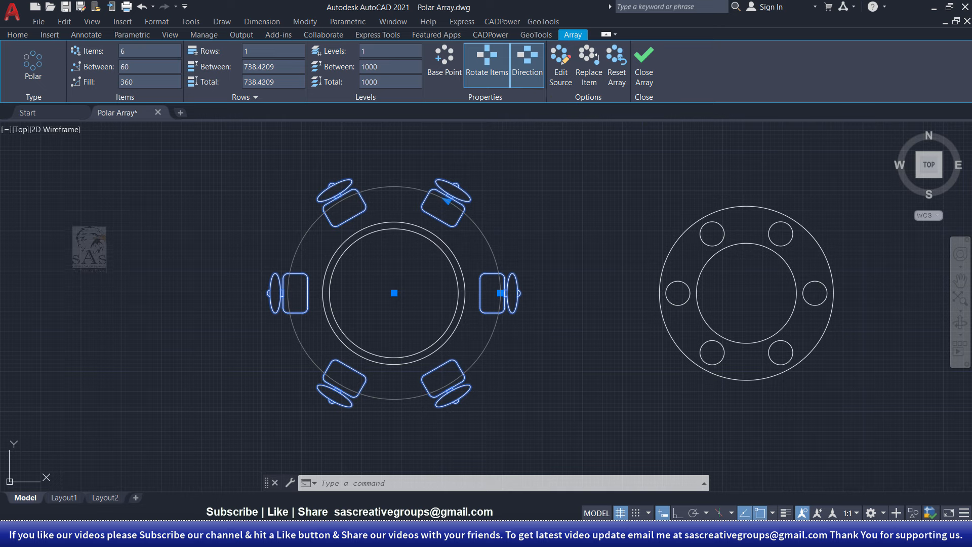
mouse_move(482, 297)
middle_down()
mouse_move(366, 294)
mouse_move(464, 403)
middle_up()
scroll(388, 290, up, 5)
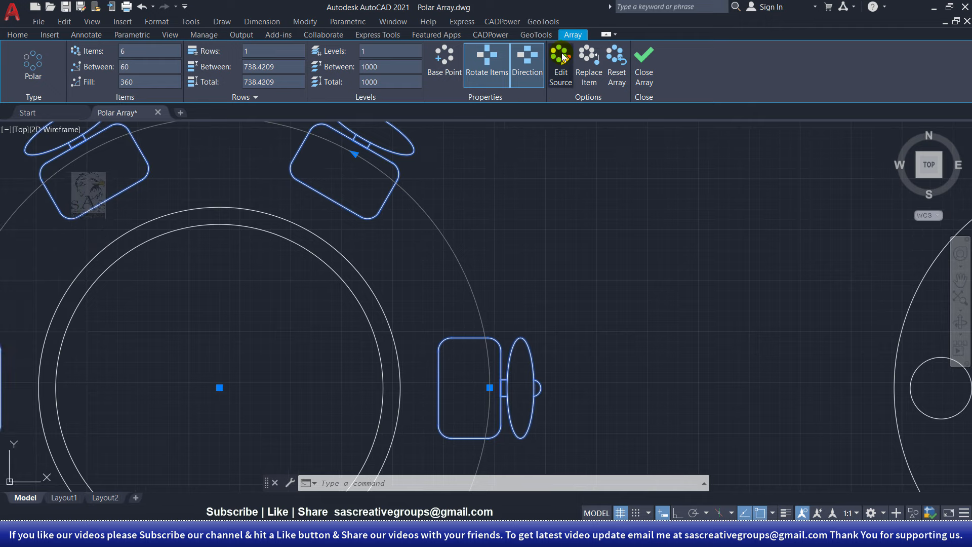
click(560, 70)
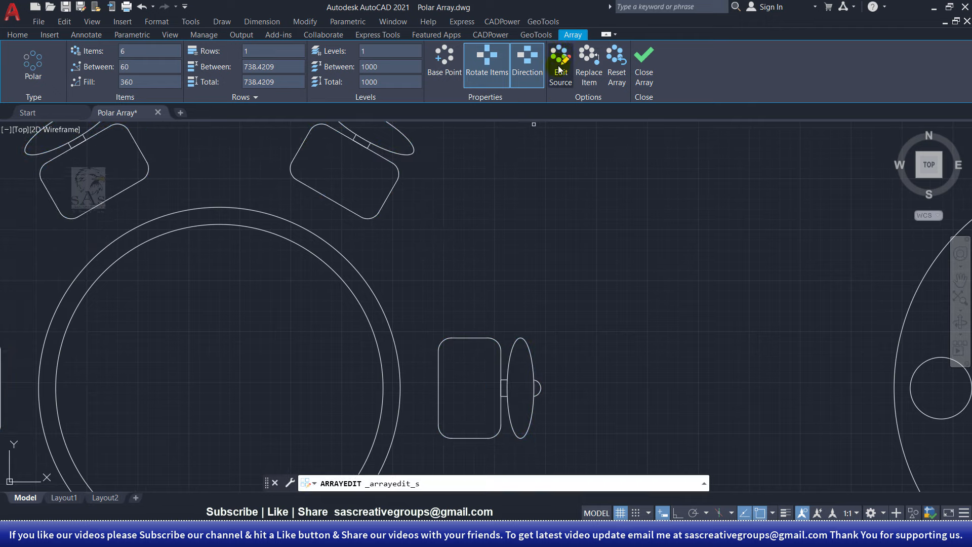
click(511, 357)
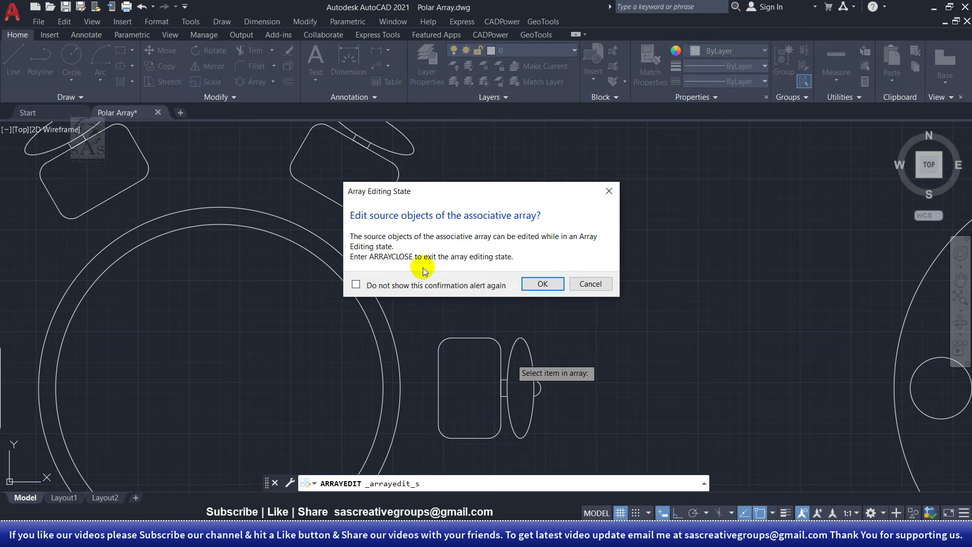
click(541, 284)
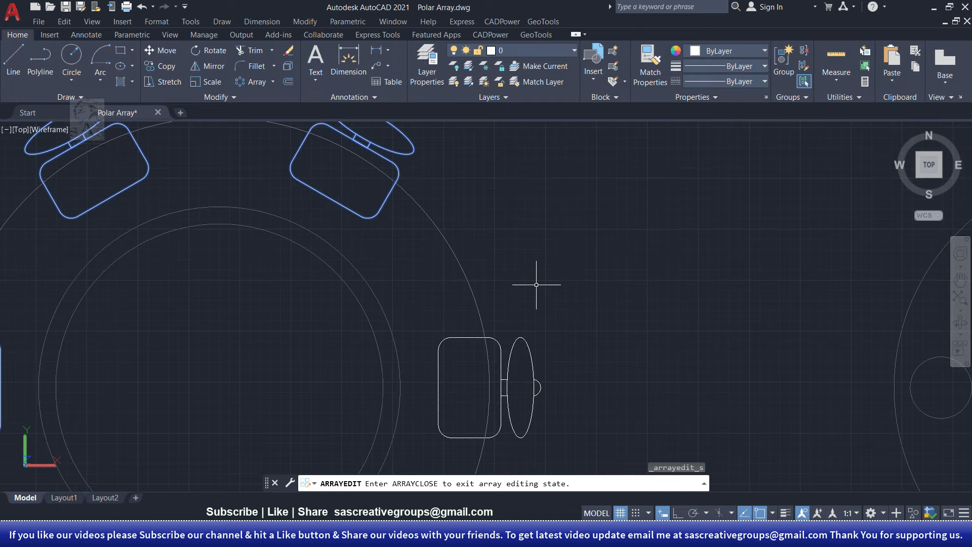
Draw a rectangle inside the source chair's seat, slightly inset from the seat outline
scroll(521, 304, up, 3)
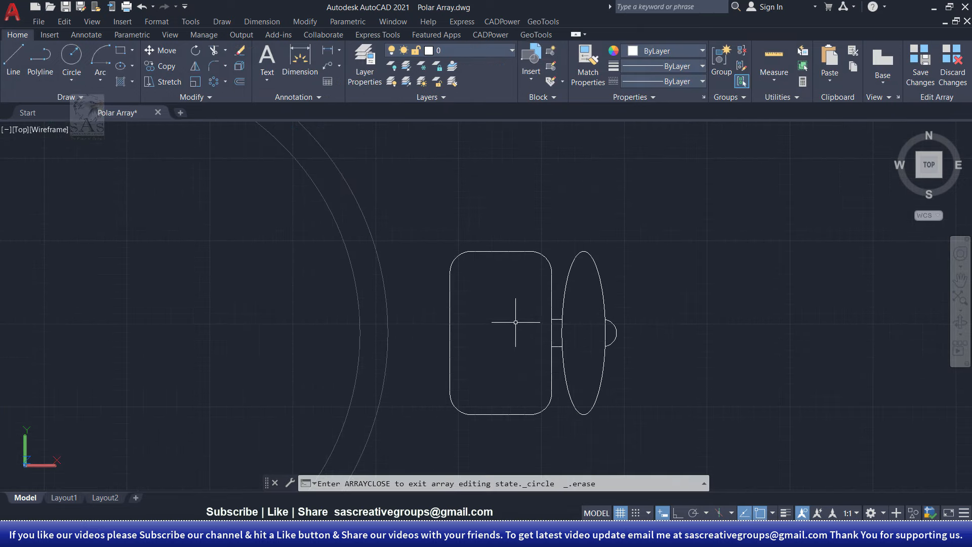
click(123, 57)
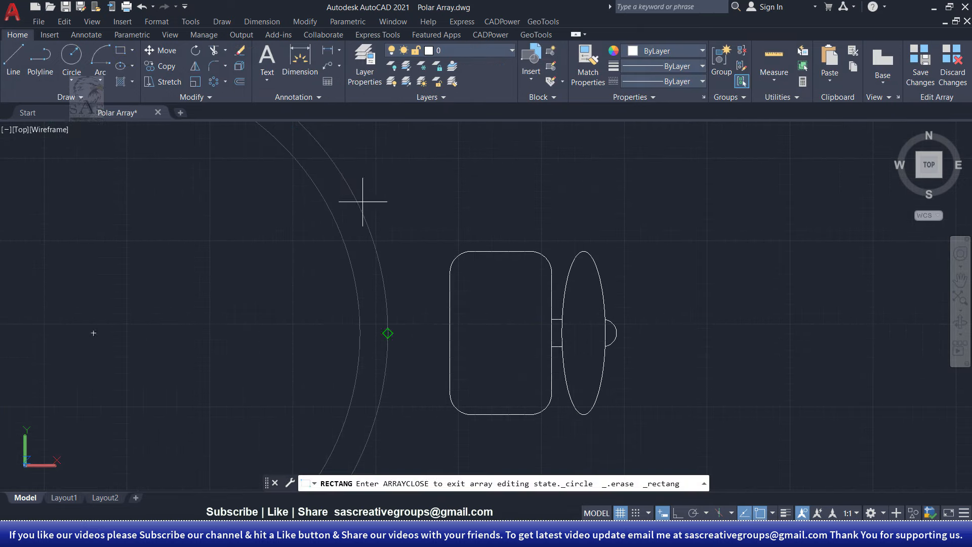
click(469, 269)
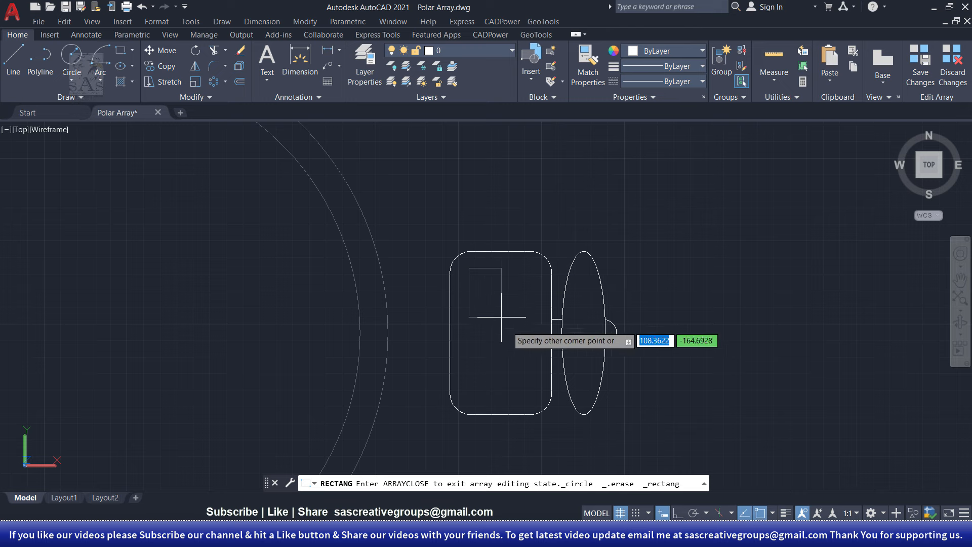
click(532, 397)
scroll(511, 336, down, 3)
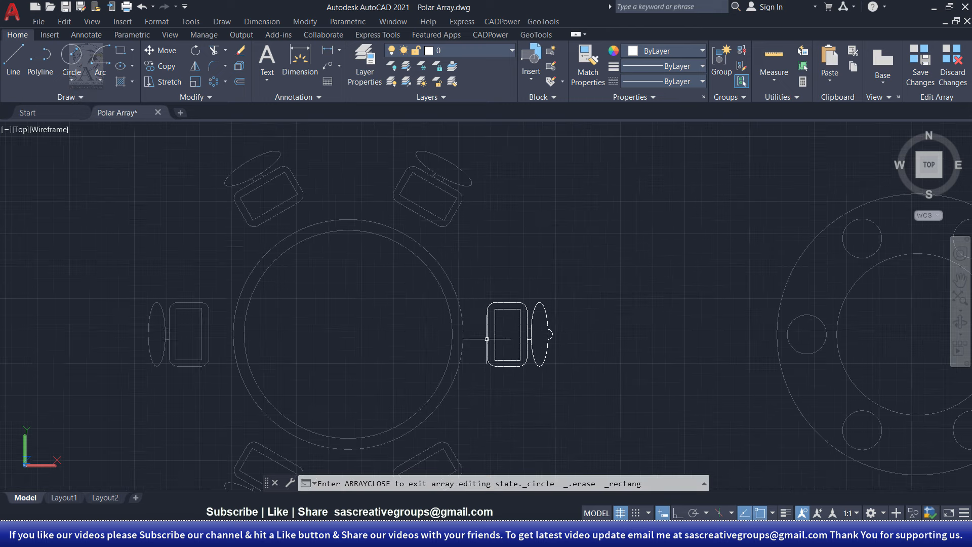
mouse_move(446, 338)
middle_down()
mouse_move(425, 280)
mouse_move(404, 361)
middle_up()
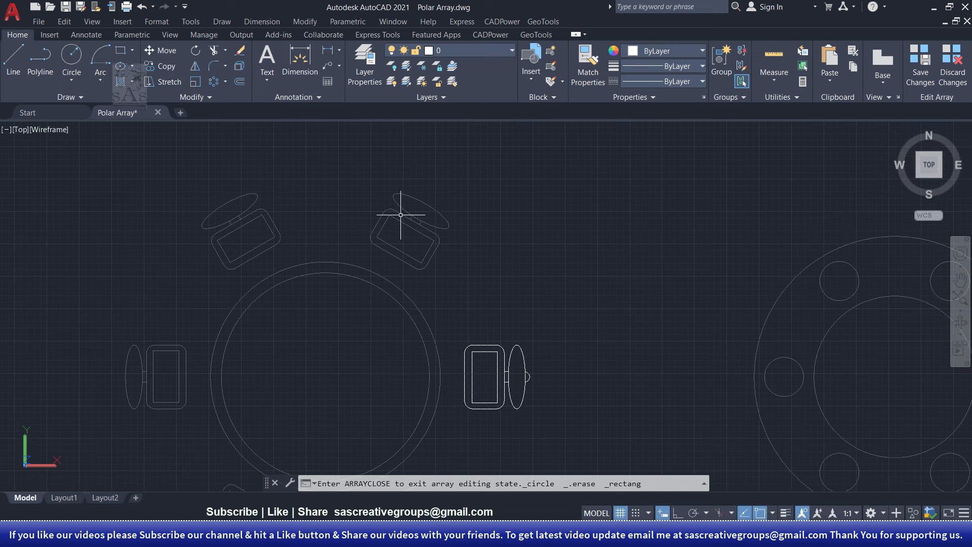
Save the source changes to the chair array and leave the array editing state
click(920, 65)
middle_drag(466, 260, 490, 217)
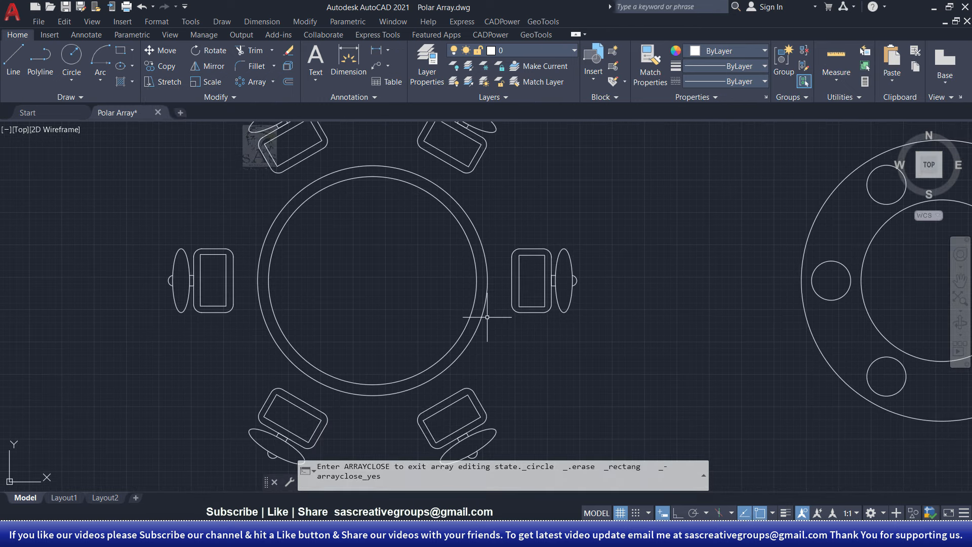
middle_drag(479, 258, 481, 283)
scroll(489, 250, down, 2)
mouse_move(484, 248)
middle_down()
mouse_move(441, 230)
mouse_move(525, 233)
mouse_move(481, 256)
middle_up()
scroll(527, 233, up, 2)
key(Escape)
key(Escape)
click(541, 236)
click(485, 295)
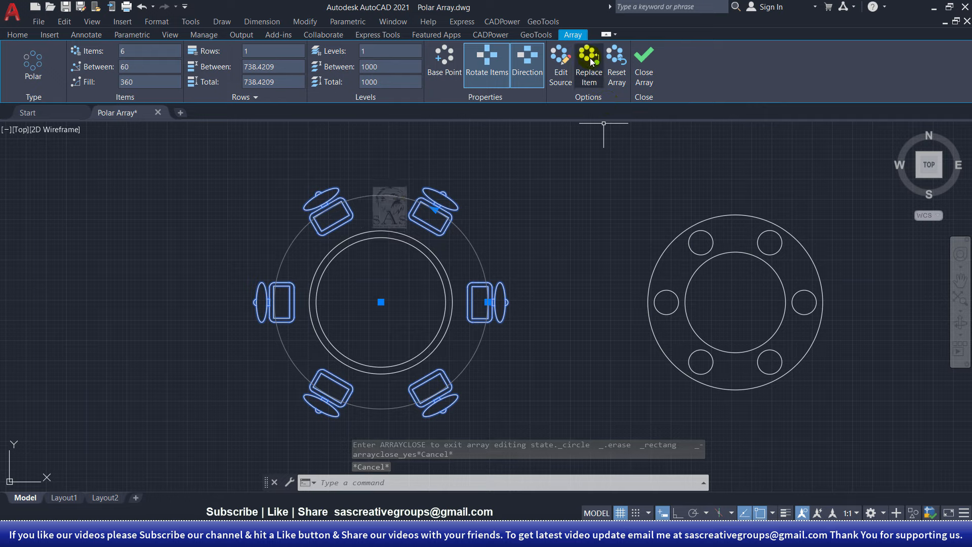
key(Escape)
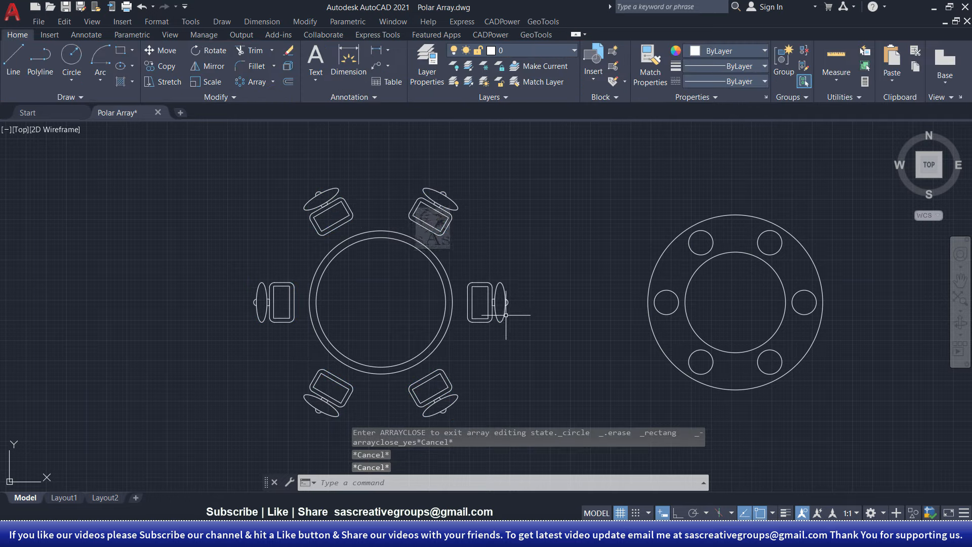
Draw a separate rectangle just outside the chair on the table's right side
scroll(494, 299, up, 4)
scroll(485, 287, down, 5)
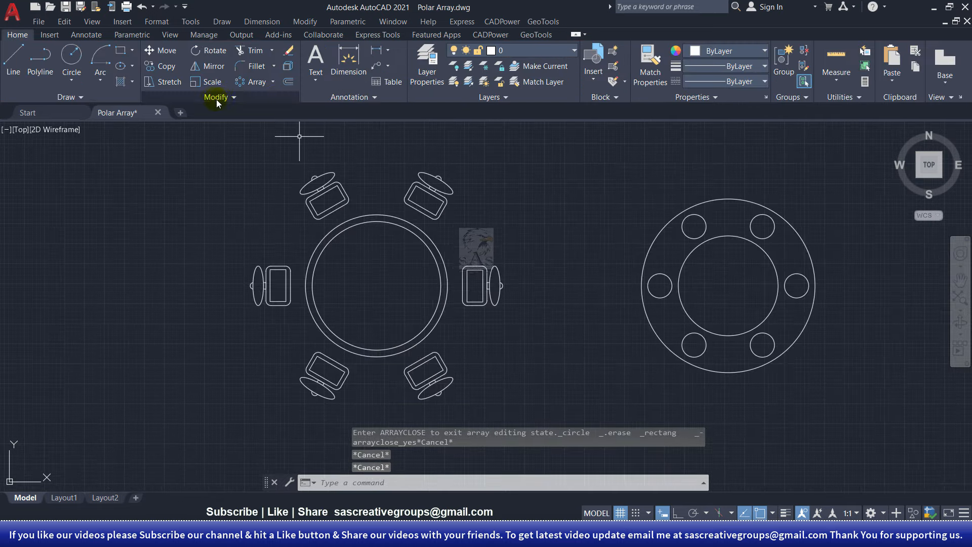
click(124, 52)
scroll(499, 282, up, 4)
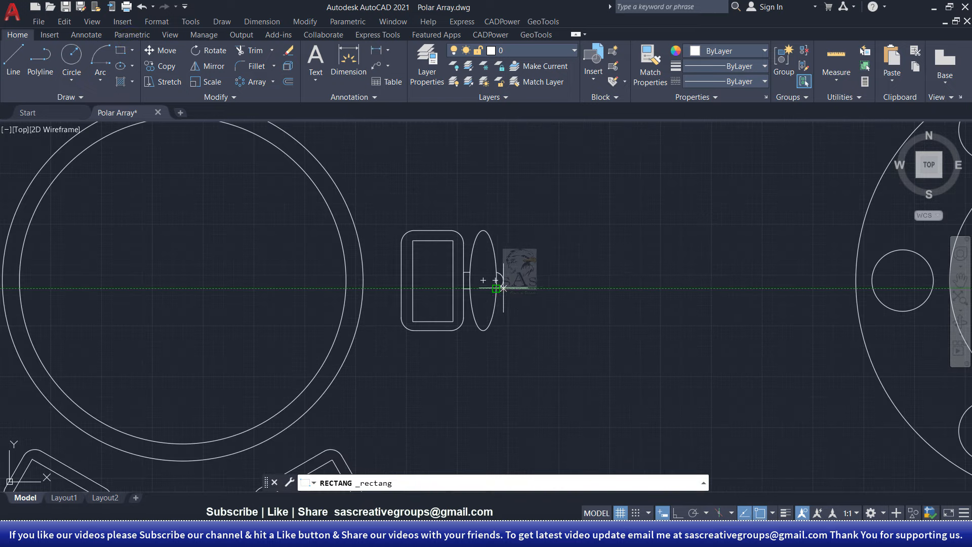
click(541, 236)
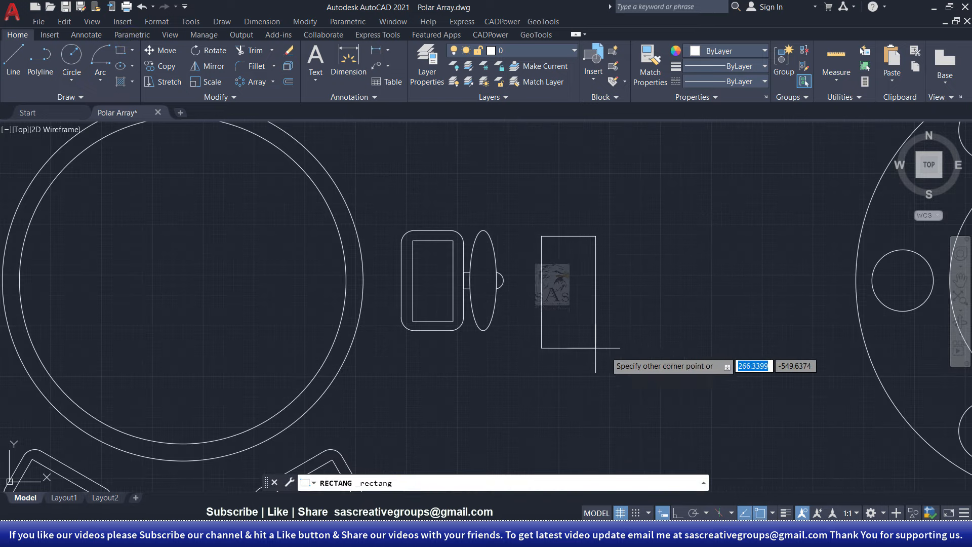
click(621, 342)
key(Escape)
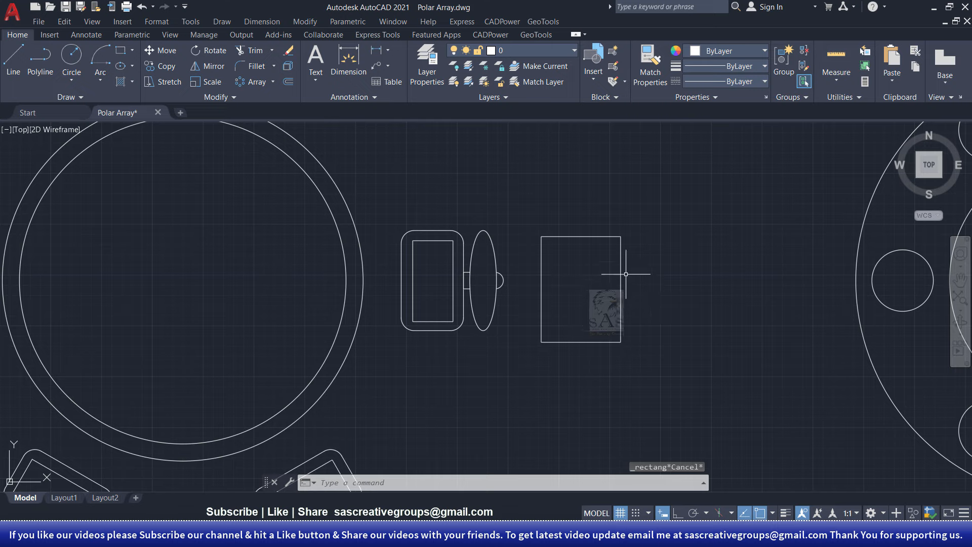
Start replacing items in the chair array, using the separate rectangle as the replacement object with its base point at the centre
click(455, 210)
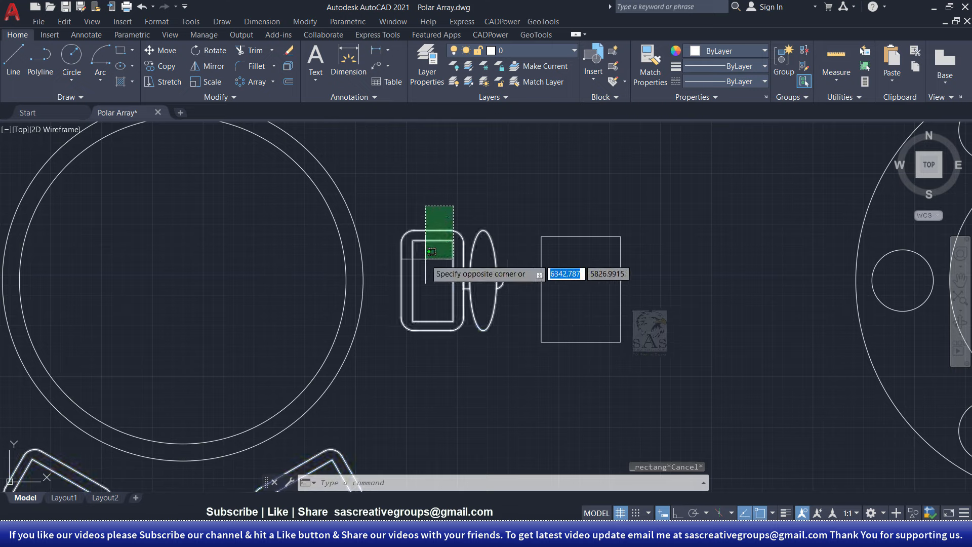
click(425, 263)
click(588, 58)
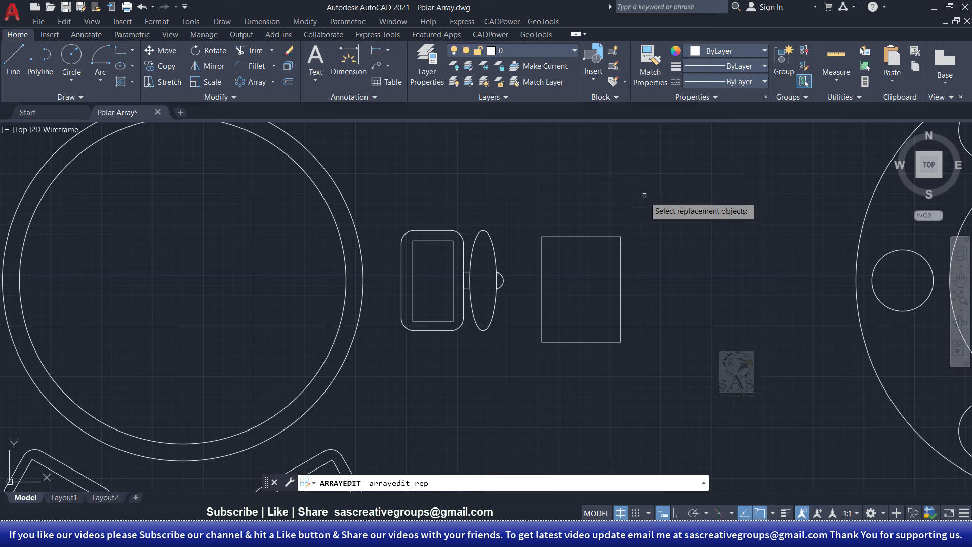
click(610, 234)
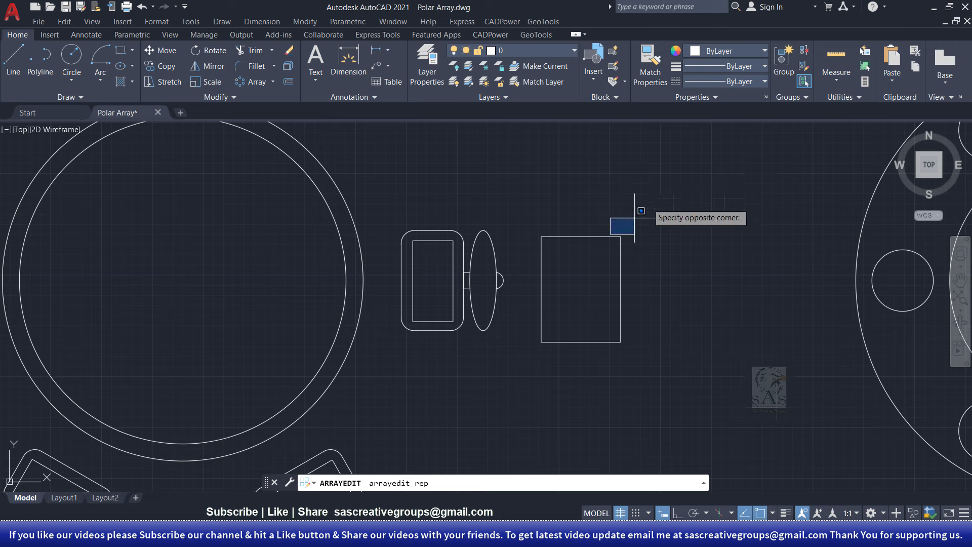
click(587, 248)
key(Return)
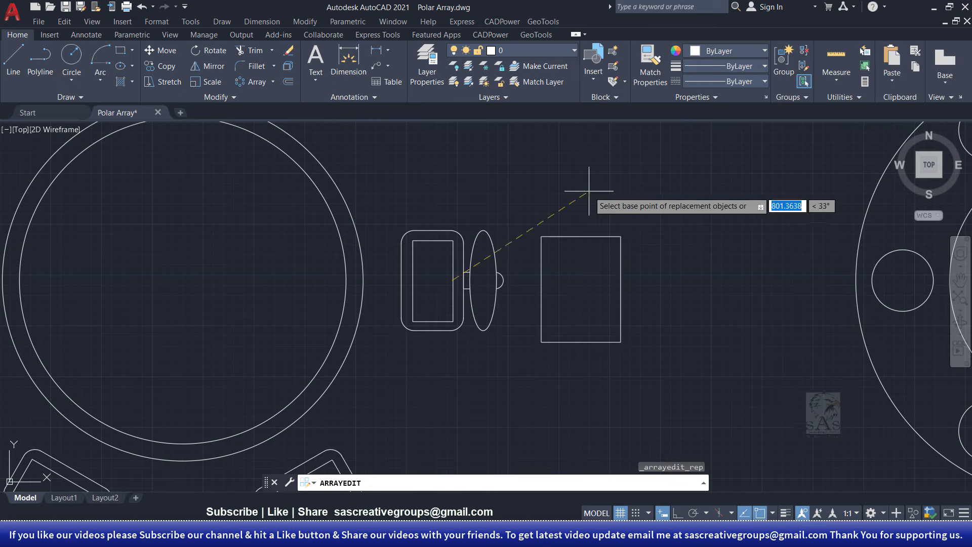
click(582, 286)
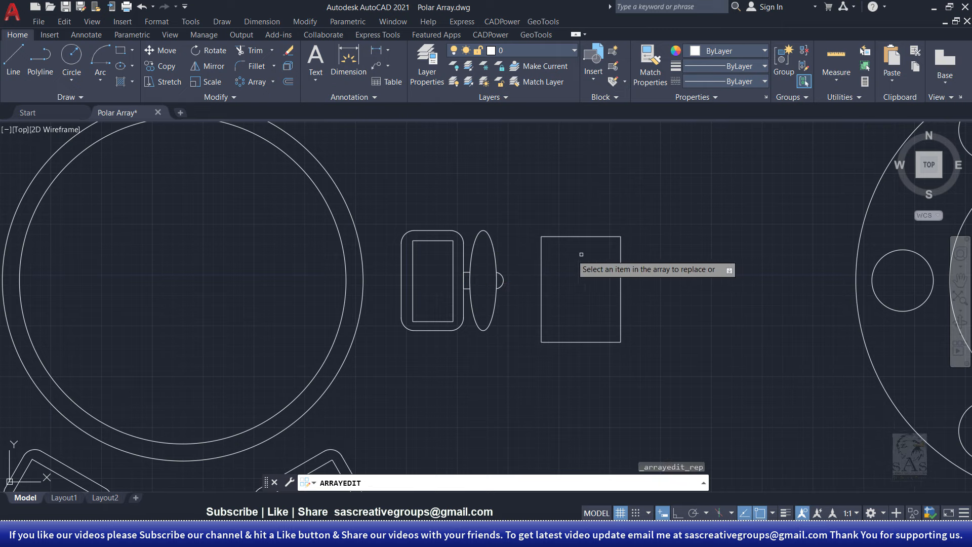
Replace the right and lower-left chairs of the array with the rectangle and finish the array edit
scroll(557, 265, down, 2)
middle_drag(491, 318, 507, 347)
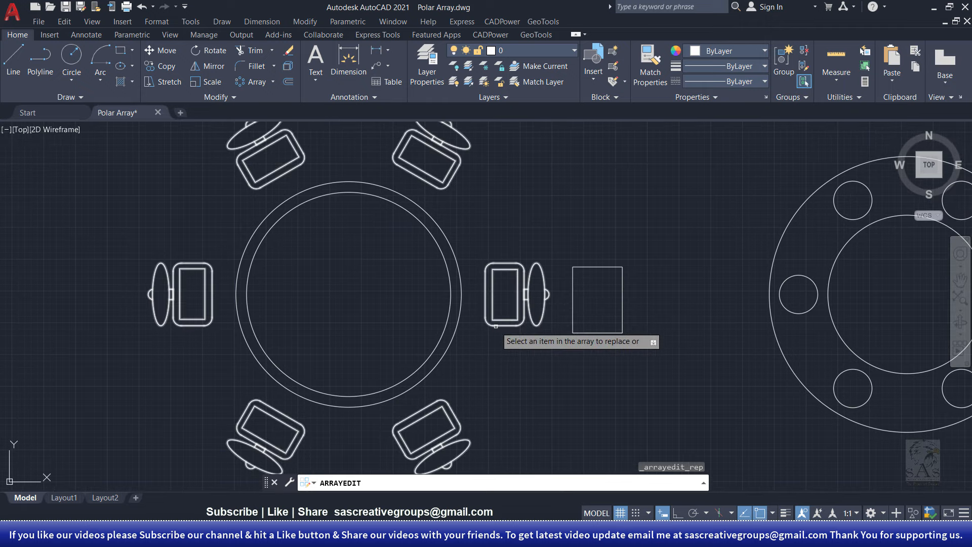
click(496, 326)
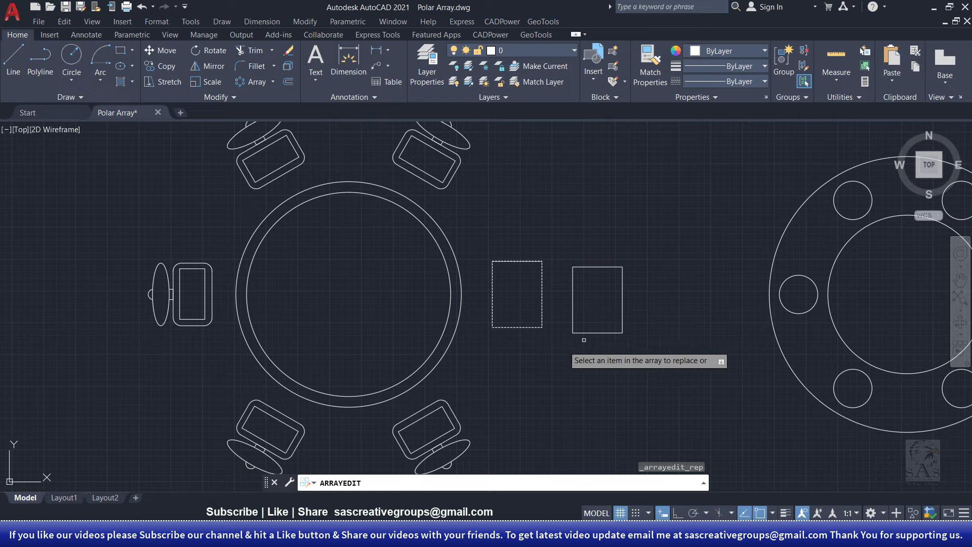
middle_drag(500, 356, 612, 273)
click(410, 344)
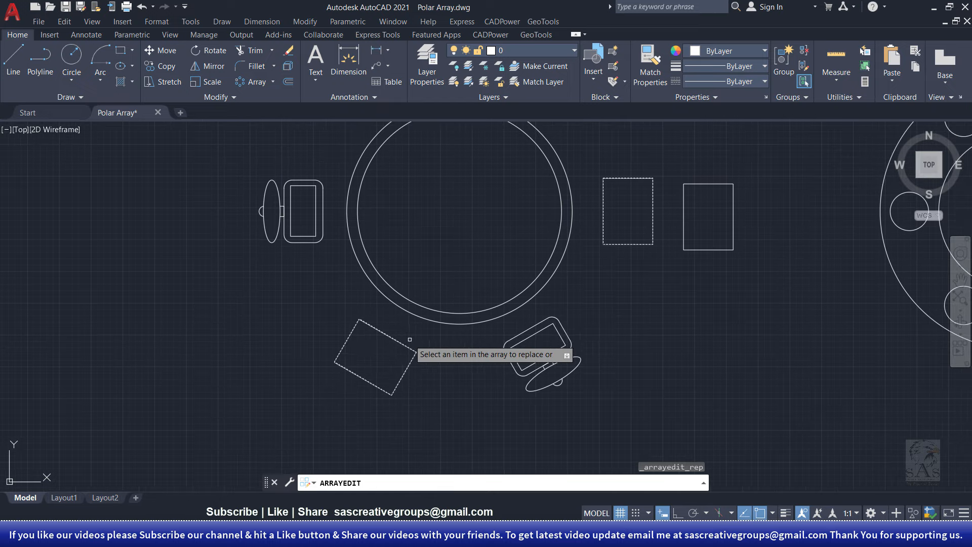
middle_drag(492, 279, 444, 326)
key(Return)
click(571, 35)
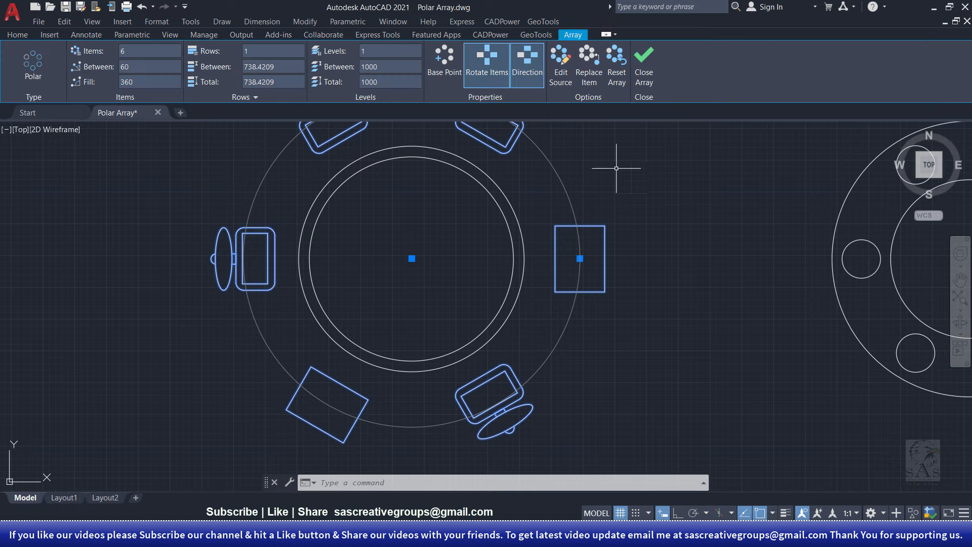
click(644, 56)
Examine the replaced items in the array around the round table
scroll(389, 390, down, 3)
mouse_move(390, 389)
middle_down()
mouse_move(462, 323)
mouse_move(414, 349)
middle_up()
scroll(482, 317, up, 4)
scroll(458, 313, down, 2)
scroll(411, 337, down, 4)
scroll(442, 312, up, 4)
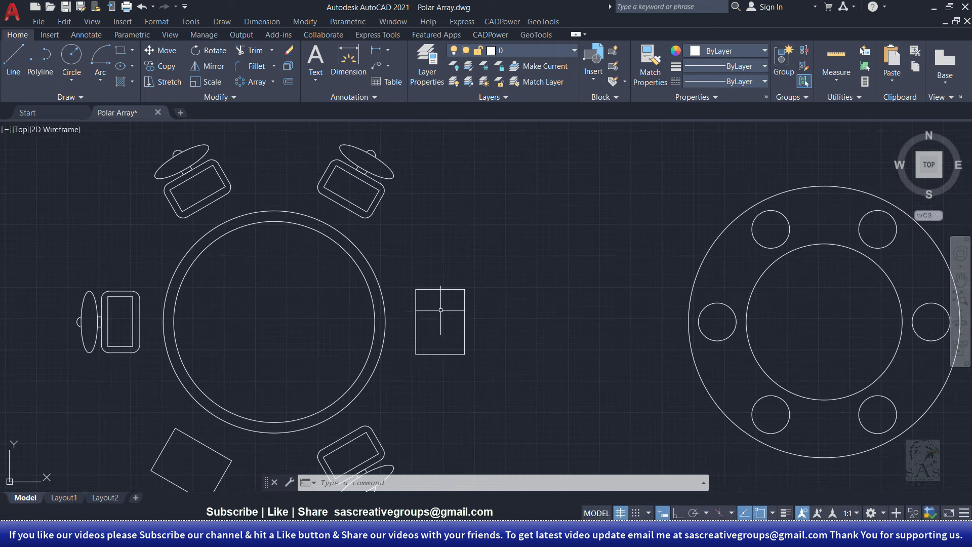
scroll(440, 321, down, 2)
middle_drag(426, 316, 414, 303)
Reset the array to restore its original chair items and close the array
click(442, 304)
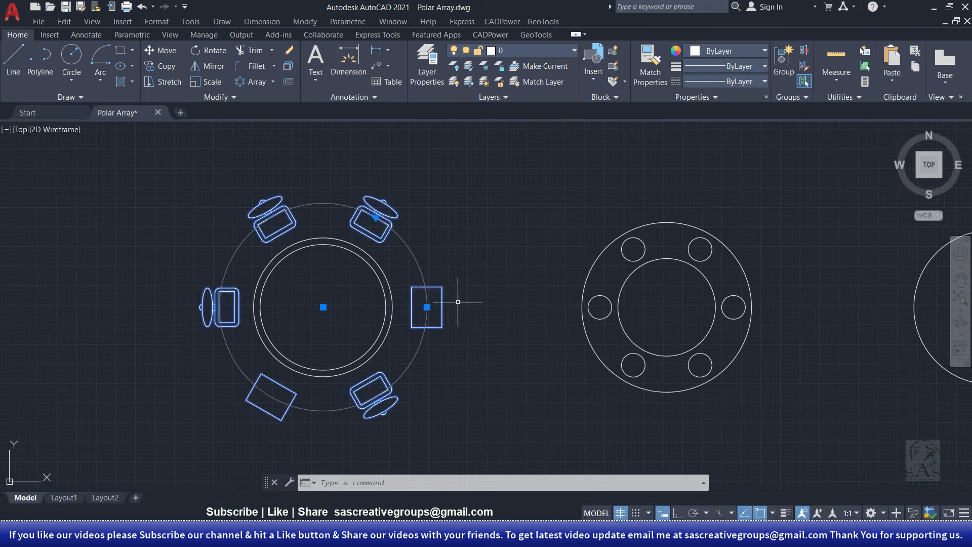
middle_drag(422, 246, 438, 241)
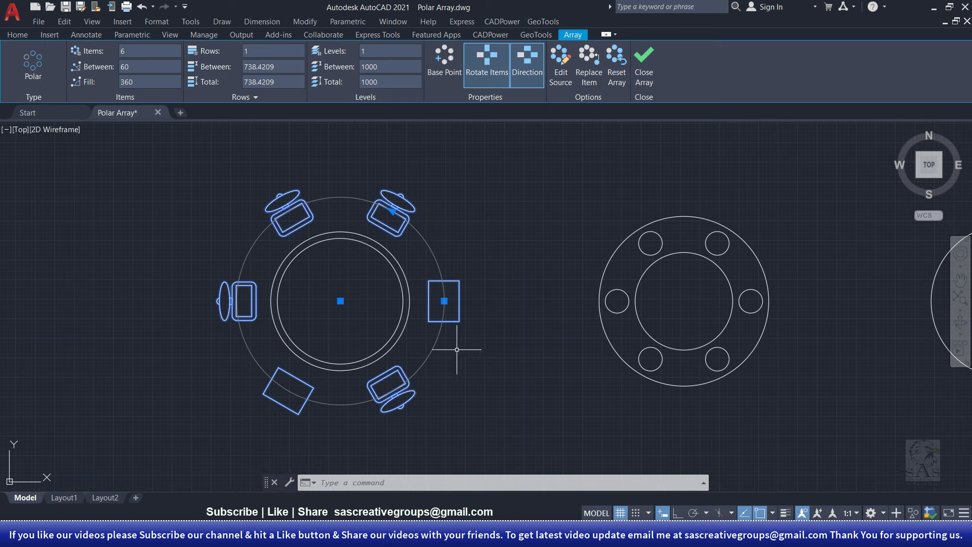
middle_drag(421, 360, 450, 377)
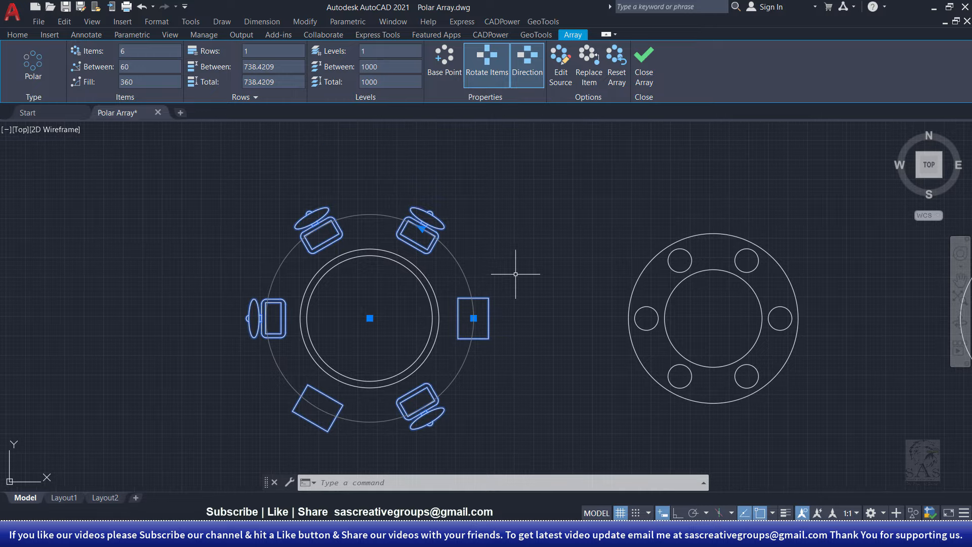
click(615, 65)
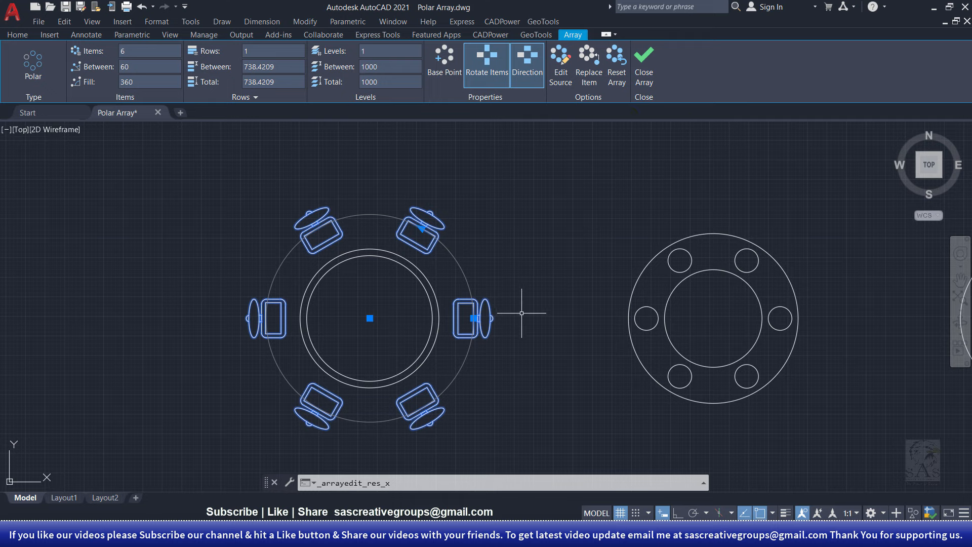
click(639, 63)
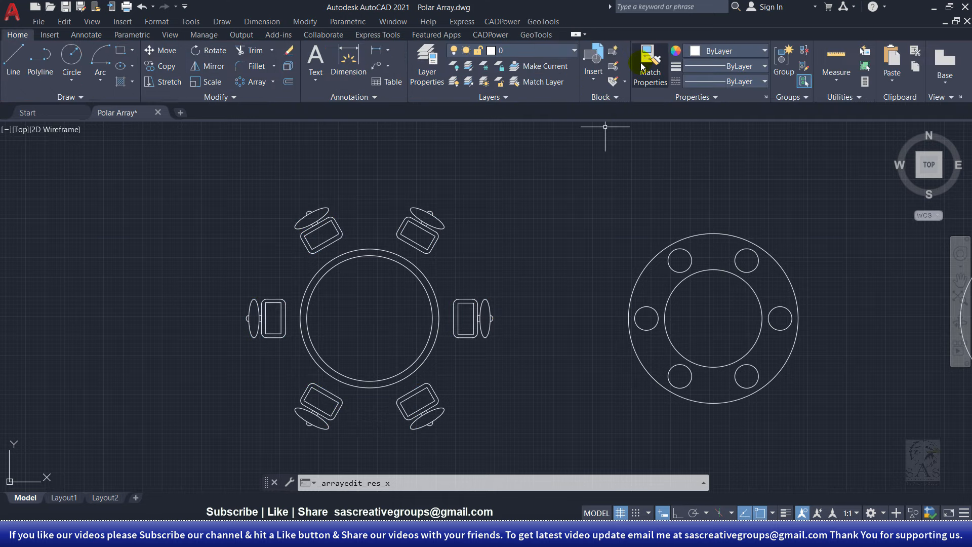
Create a polar array of the triangular tooth on the plain circle's edge, centred on that circle
middle_drag(598, 251, 227, 242)
scroll(332, 273, down, 2)
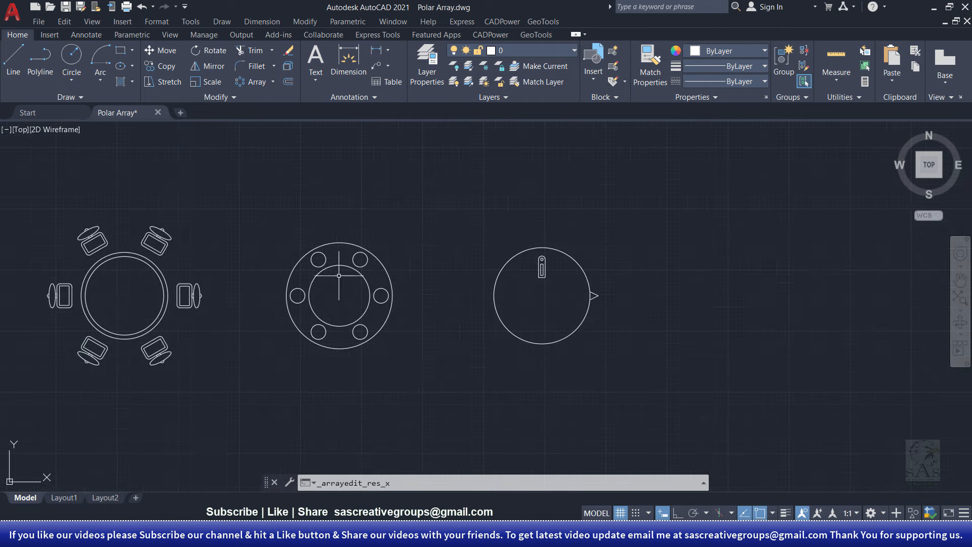
middle_drag(307, 275, 224, 271)
scroll(473, 265, up, 2)
scroll(503, 301, up, 2)
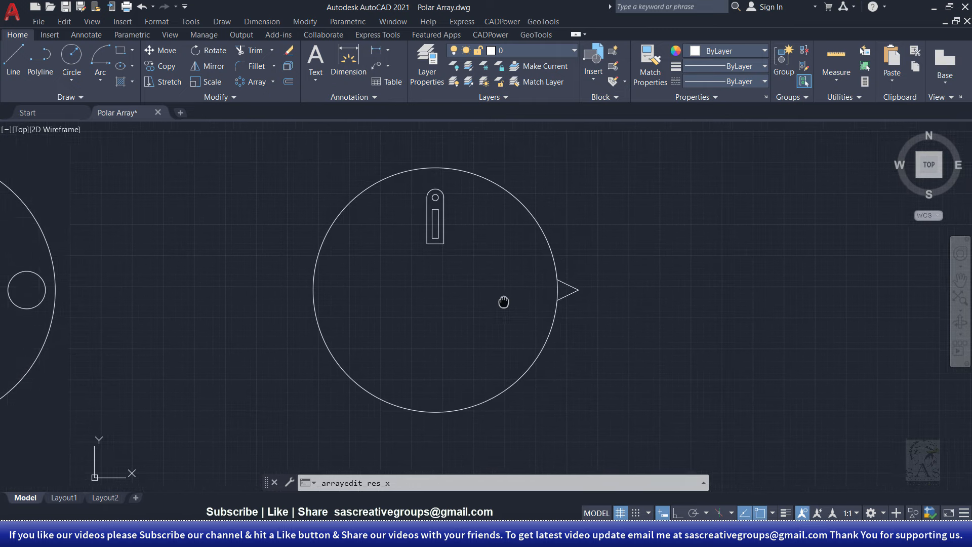
scroll(549, 305, up, 2)
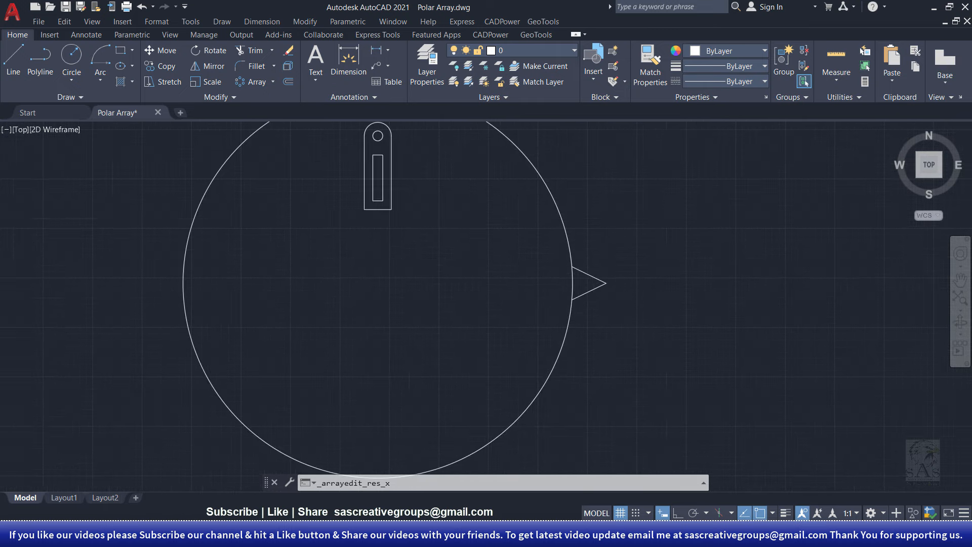
scroll(587, 301, down, 2)
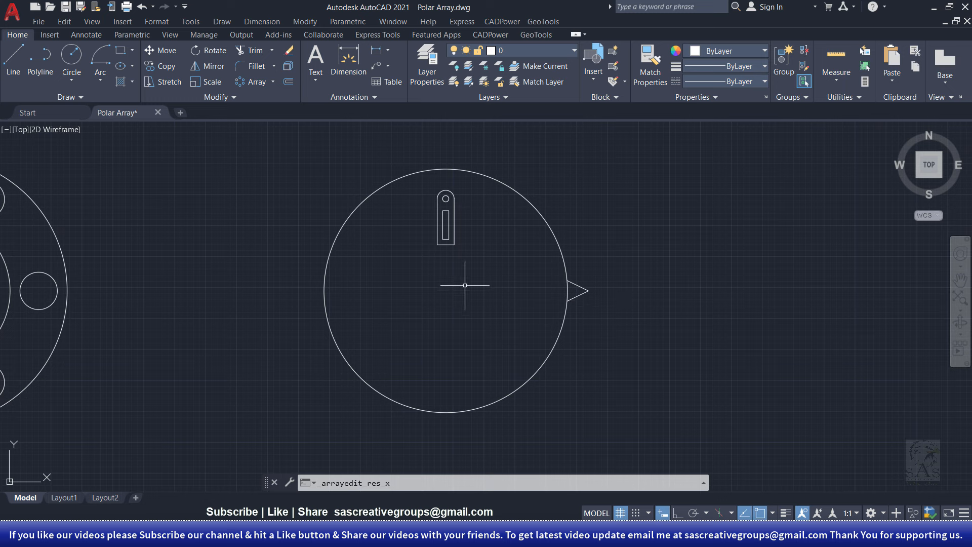
click(257, 86)
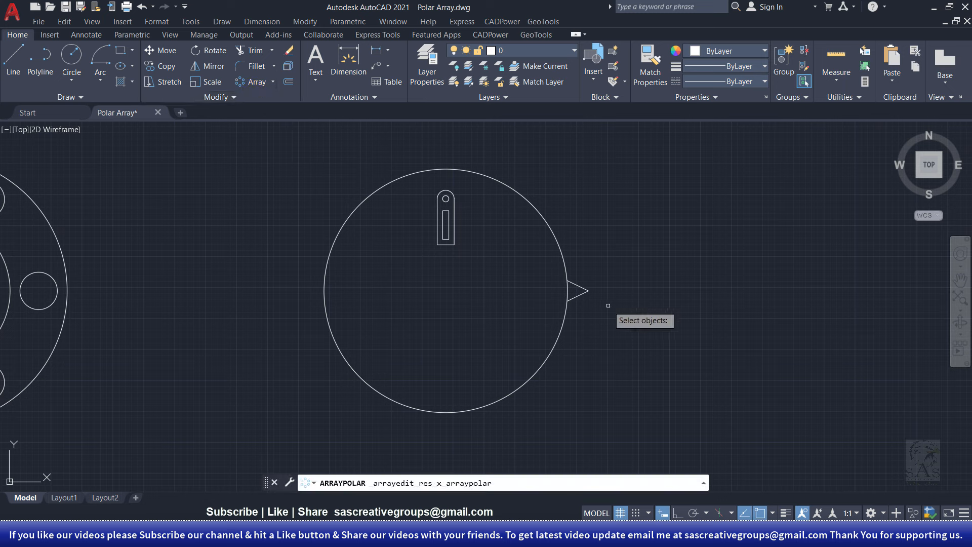
key(Return)
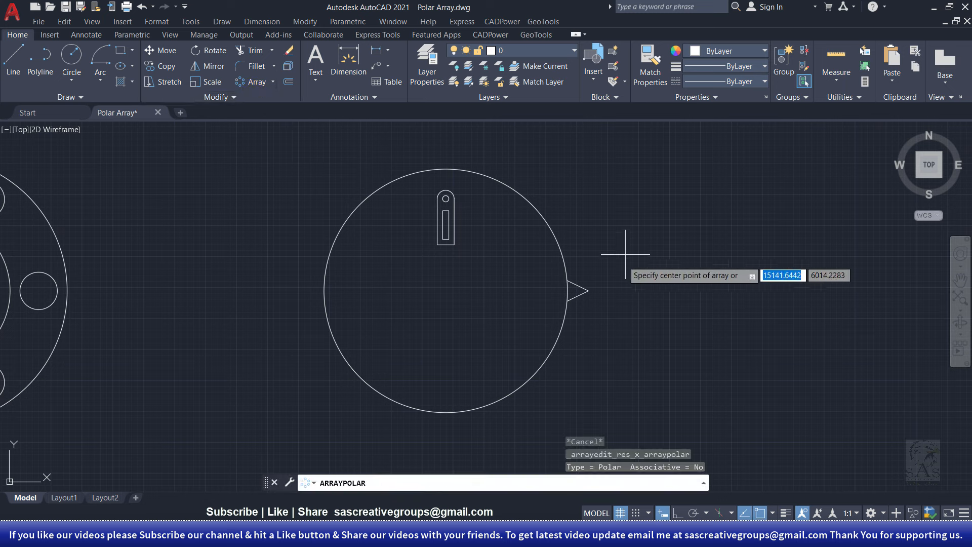
click(445, 290)
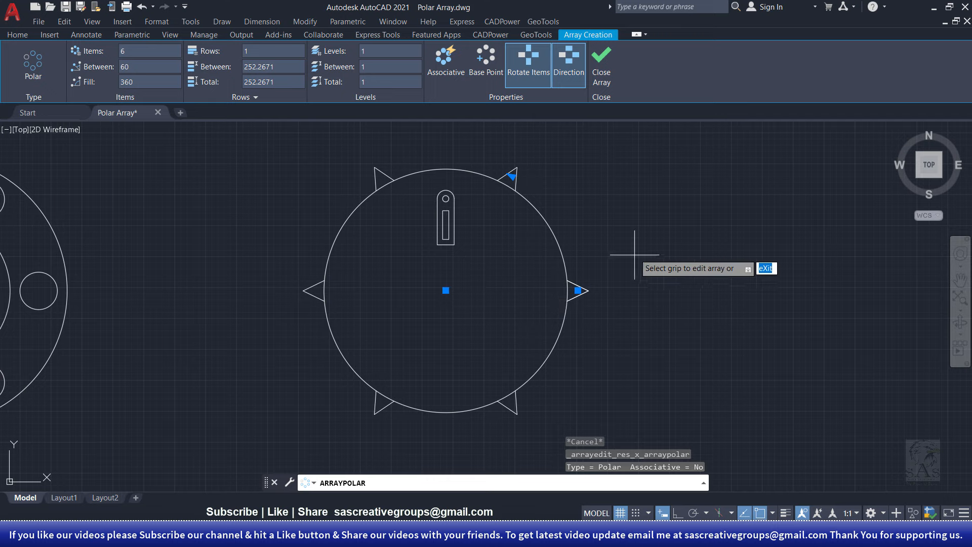
Set the tooth array to 40 items over the full 360 degrees and finish it
middle_drag(536, 304, 618, 285)
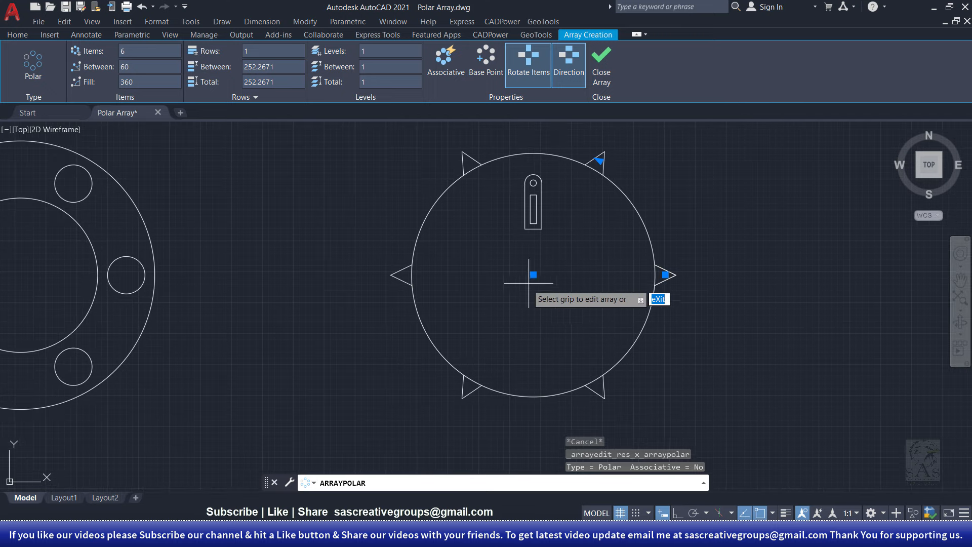
middle_drag(516, 281, 588, 282)
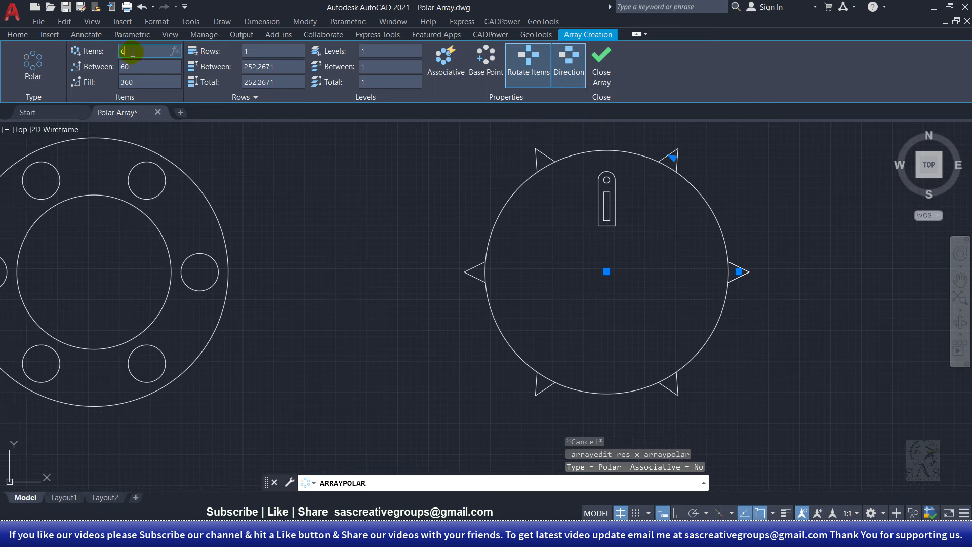
text(40)
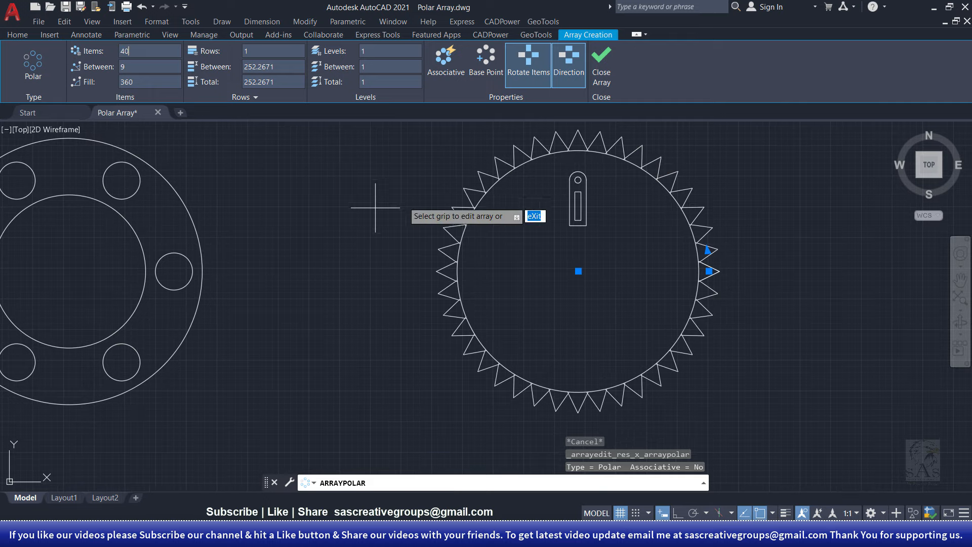
click(601, 63)
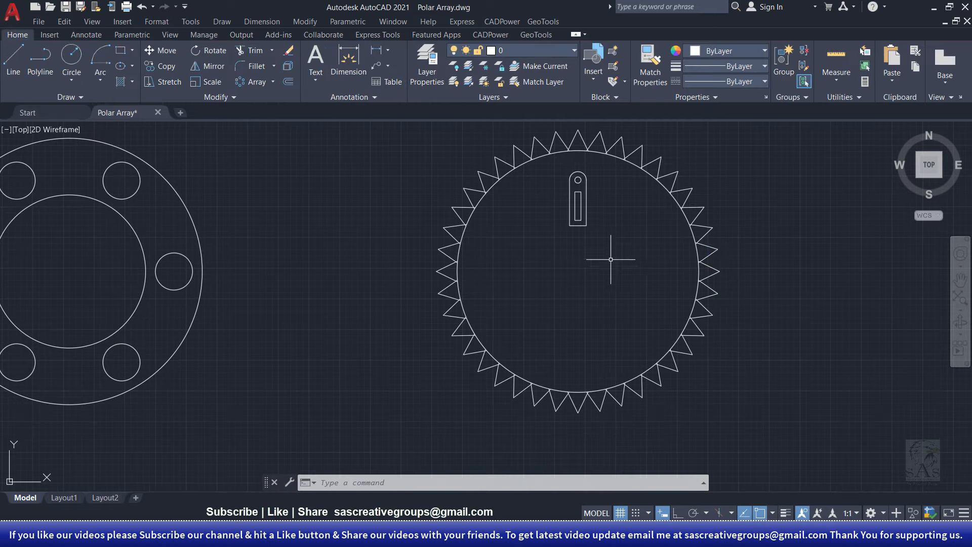
Polar-array the slotted link inside the toothed wheel around the wheel's centre, with 6 items over 360 degrees, and close the array
click(251, 81)
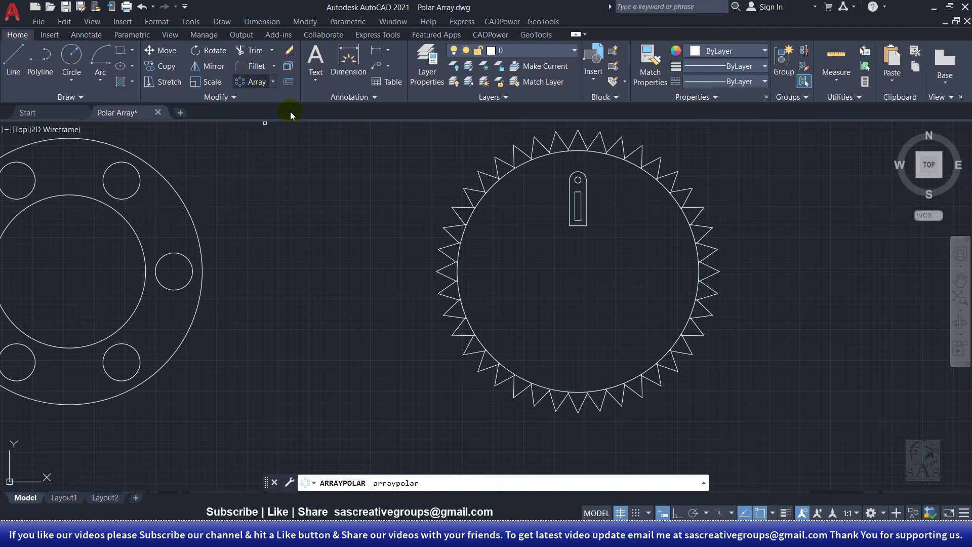
scroll(606, 198, up, 4)
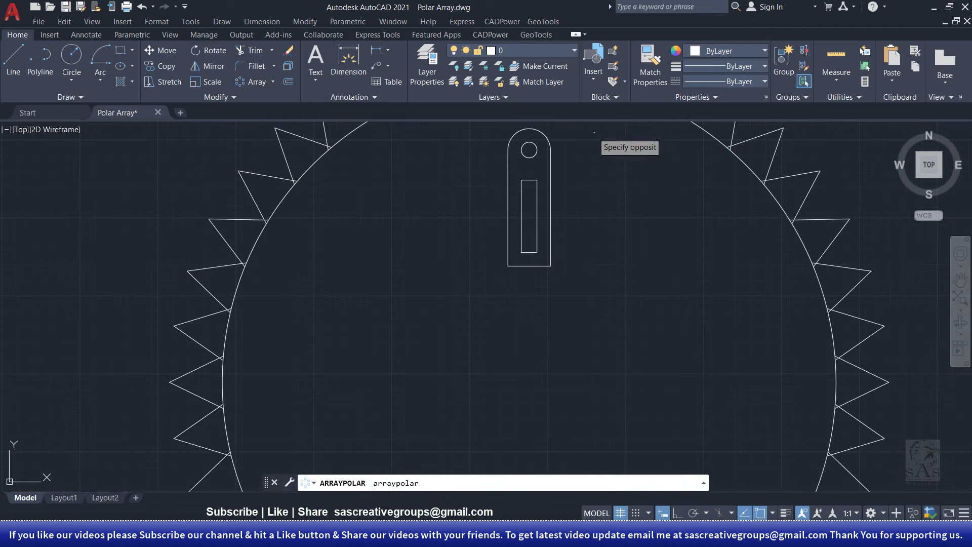
click(596, 129)
click(465, 280)
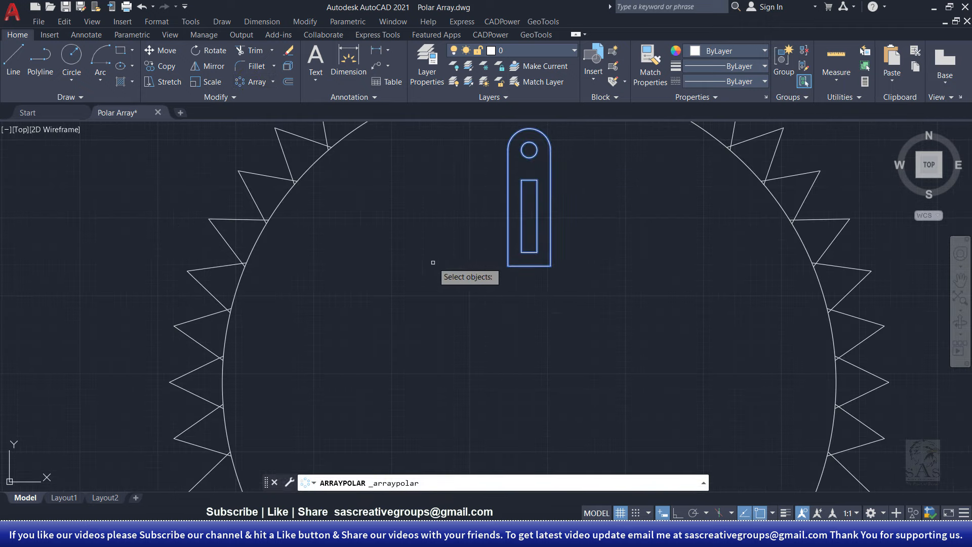
scroll(430, 264, down, 4)
key(Return)
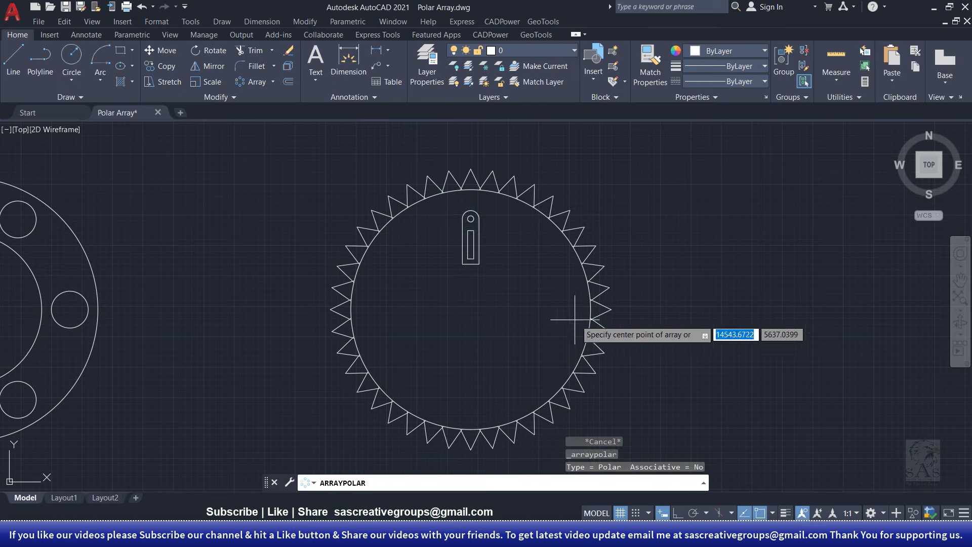
click(471, 309)
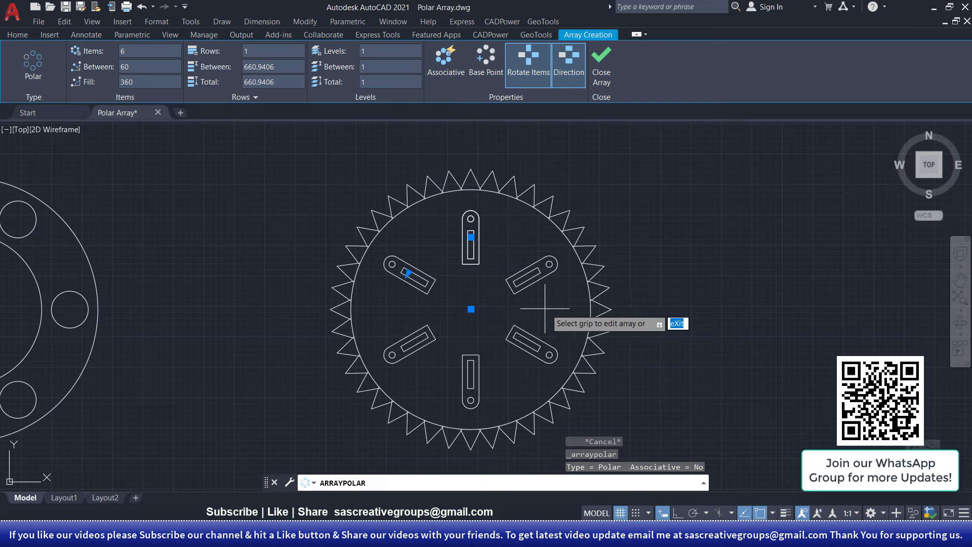
click(607, 60)
scroll(469, 344, down, 3)
middle_drag(430, 359, 532, 342)
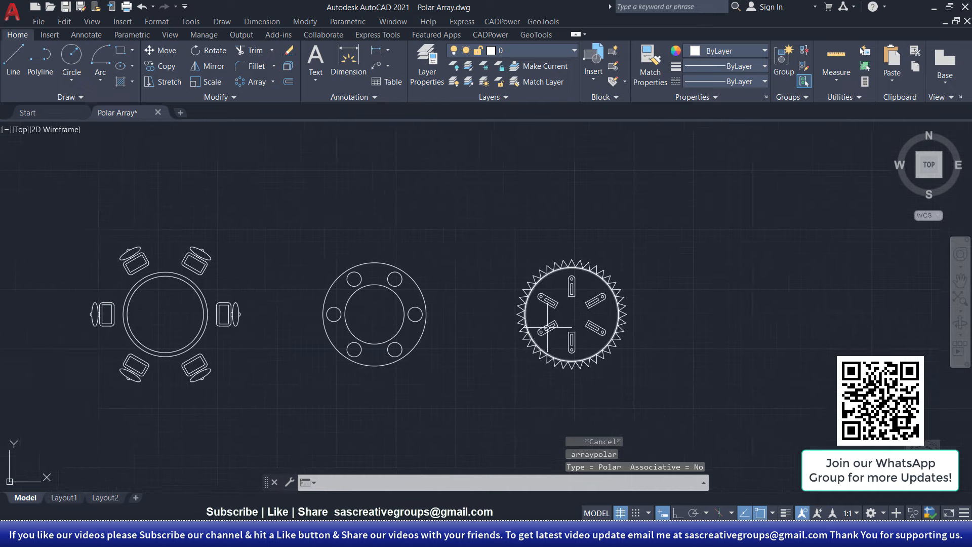
scroll(547, 327, up, 2)
middle_drag(314, 377, 489, 345)
middle_drag(392, 337, 431, 336)
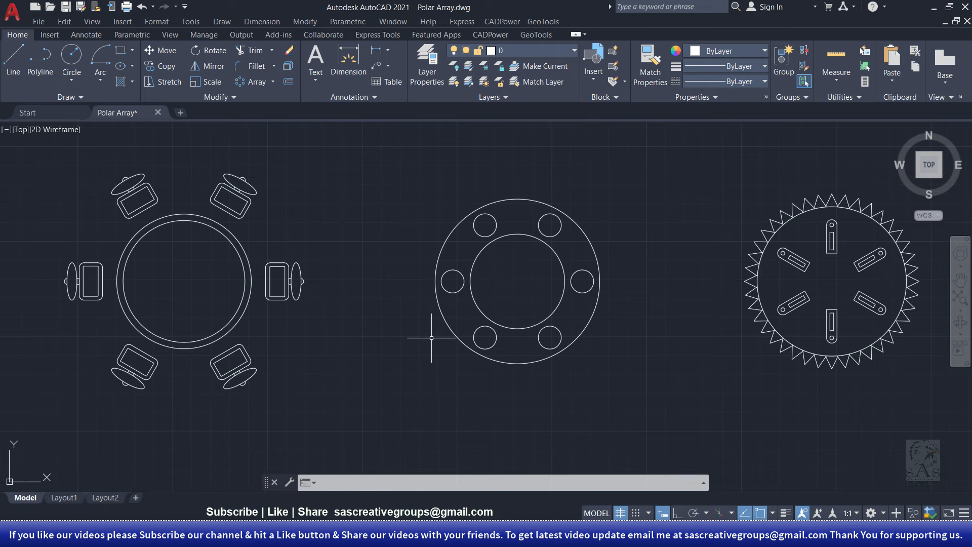